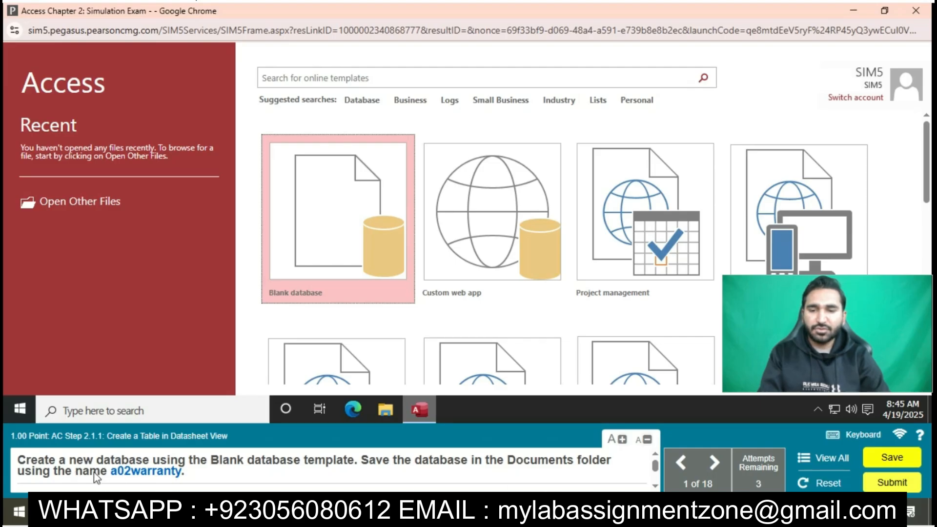
Start a new database from the Blank database template and try to create it with the file name a02warrenty.
{"action": "left_click", "coordinate": [344, 265]}
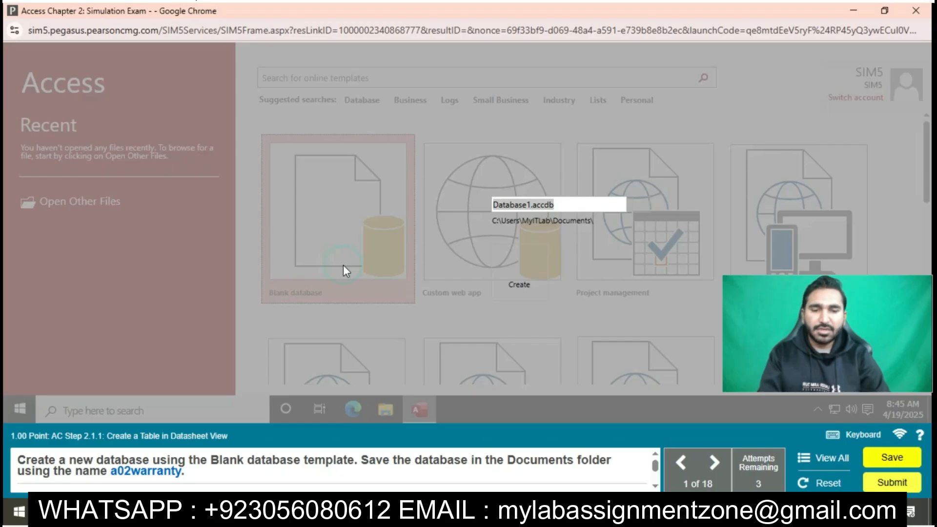
{"action": "key", "text": "BackSpace"}
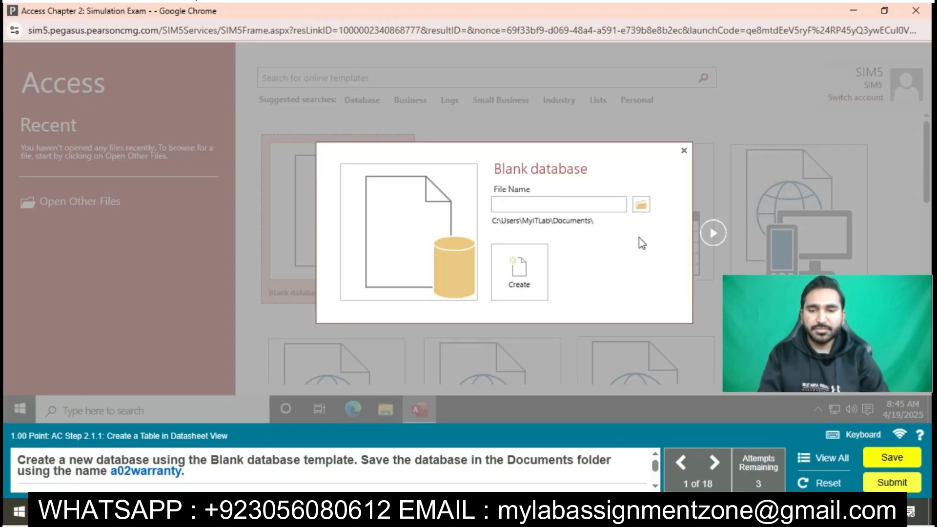
{"action": "type", "text": "a02warrenty"}
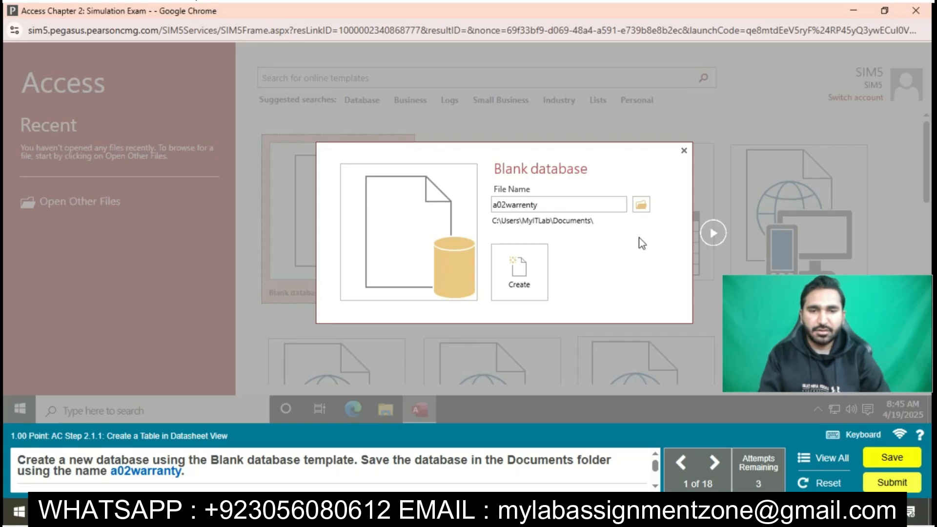
{"action": "left_click", "coordinate": [519, 273]}
Browse for the new database's save location and try to save it in the Documents folder as a02warrenty.
{"action": "left_click", "coordinate": [642, 204]}
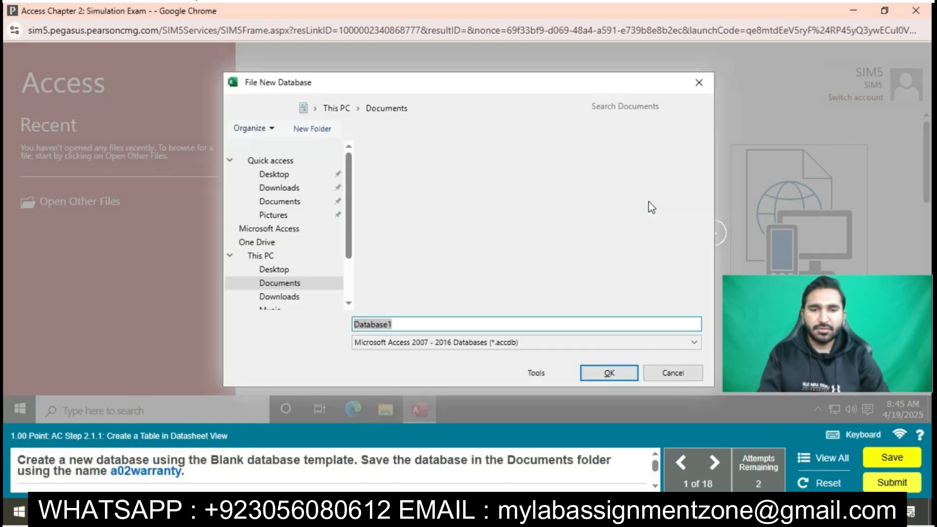
{"action": "key", "text": "BackSpace"}
{"action": "type", "text": "a02a"}
{"action": "key", "text": "BackSpace"}
{"action": "type", "text": "warrenty"}
{"action": "left_click", "coordinate": [412, 365]}
{"action": "left_click", "coordinate": [607, 373]}
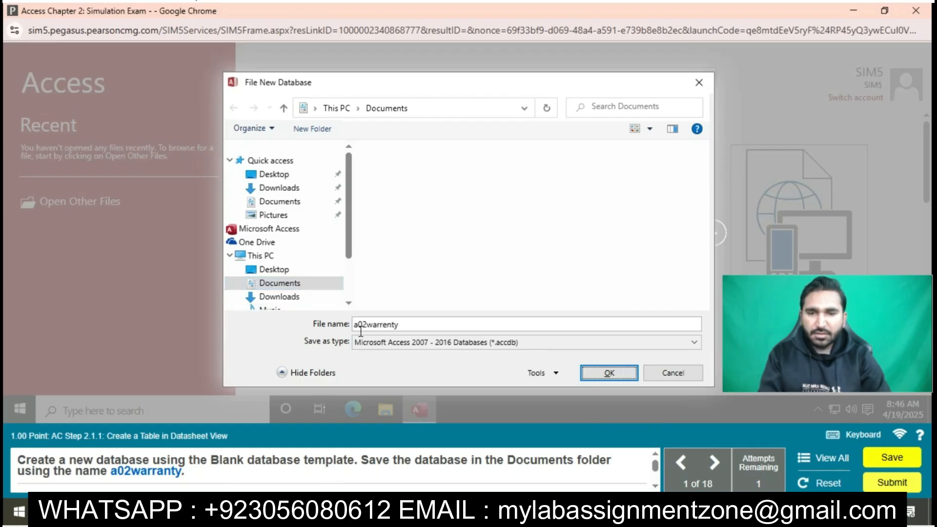
Correct the file name to a02warranty, accept the Documents location and create the database.
{"action": "left_click", "coordinate": [390, 324]}
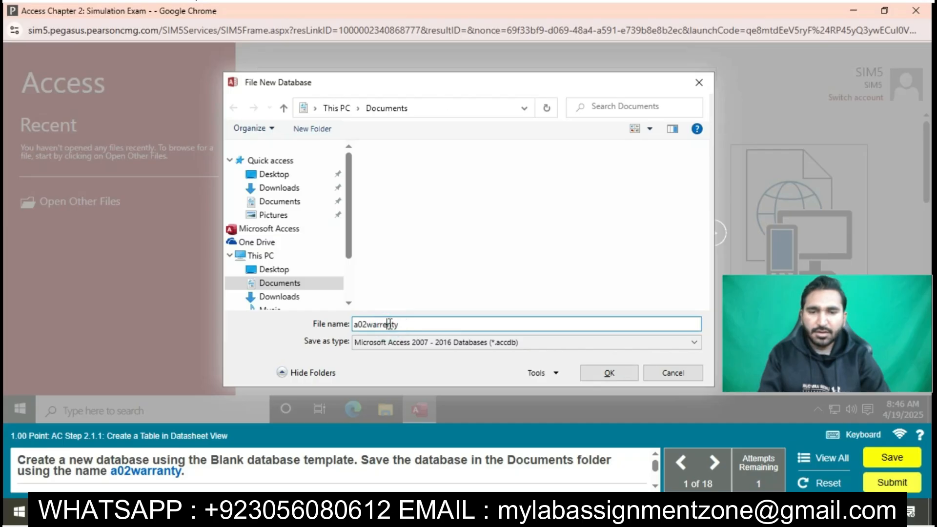
{"action": "key", "text": "BackSpace"}
{"action": "type", "text": "a"}
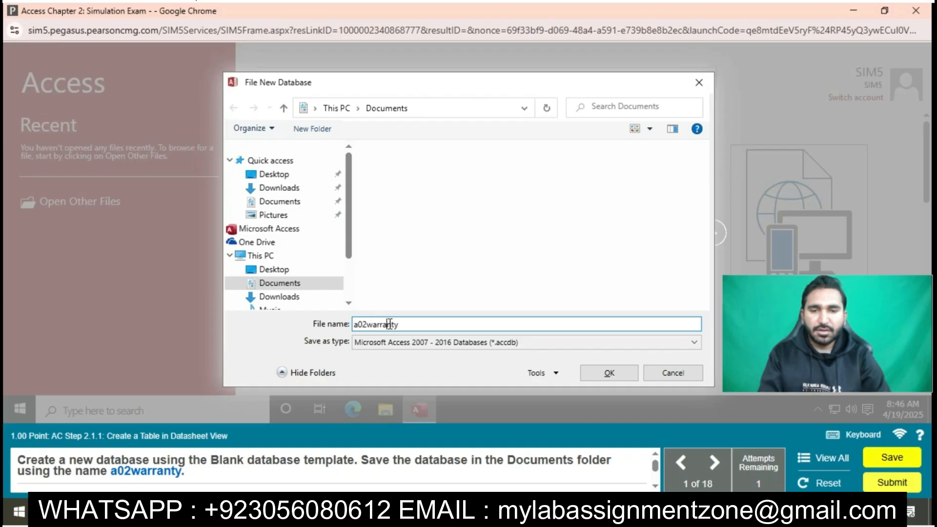
{"action": "left_click", "coordinate": [627, 373]}
{"action": "left_click", "coordinate": [507, 283]}
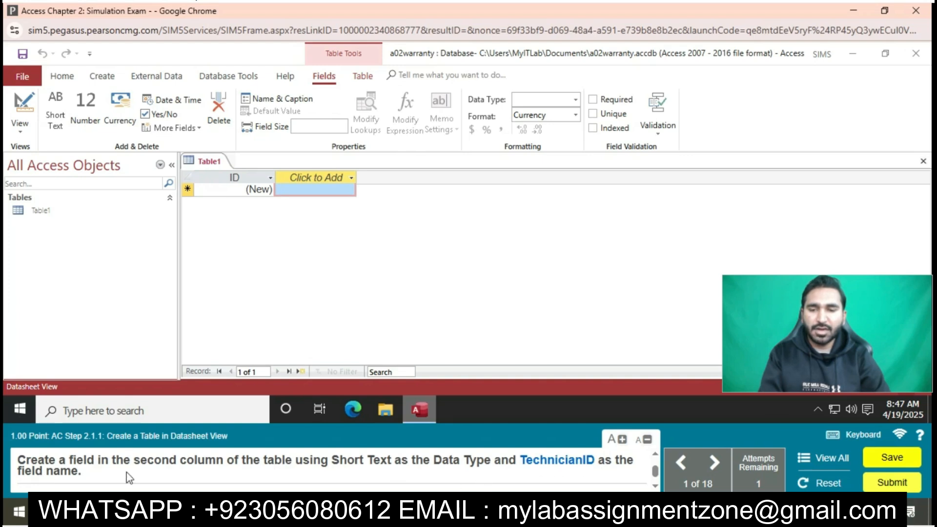
Add a Short Text field named TechnicianID in the second column of the new table.
{"action": "left_click", "coordinate": [343, 177]}
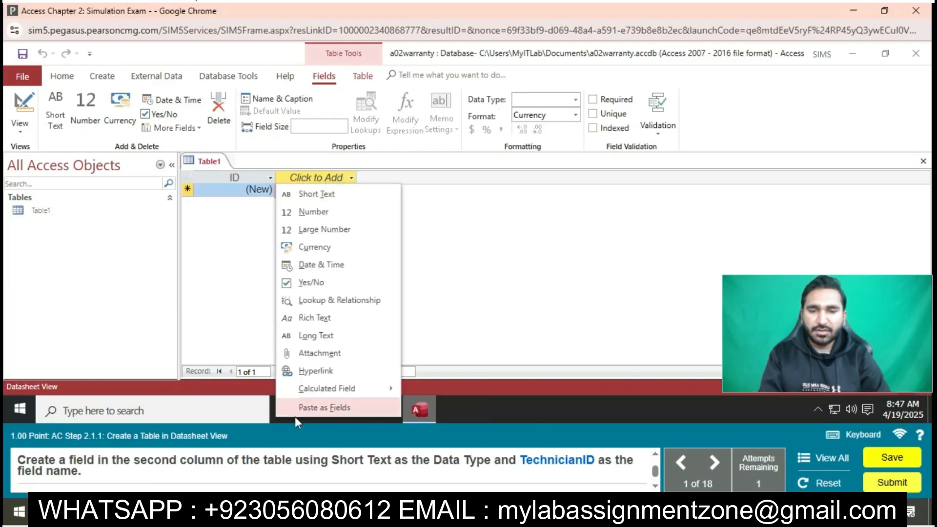
{"action": "left_click", "coordinate": [366, 194]}
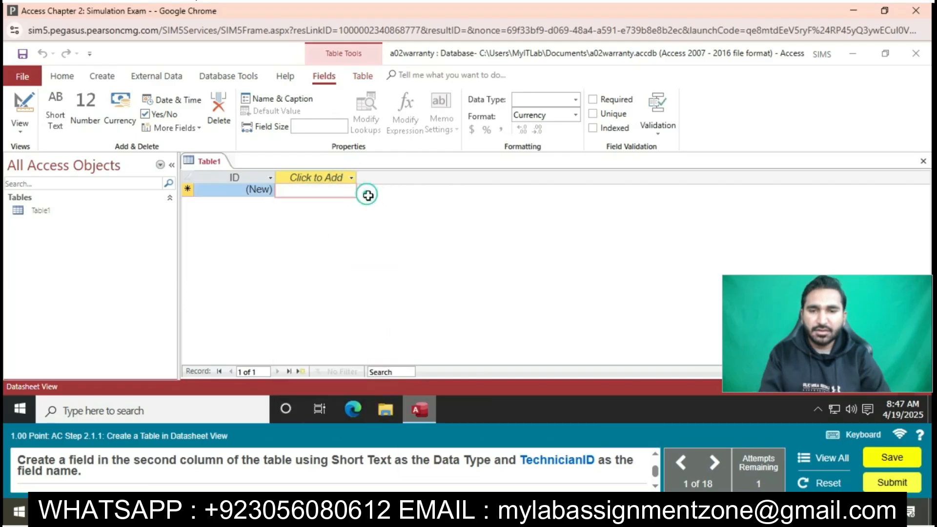
{"action": "key", "text": "BackSpace"}
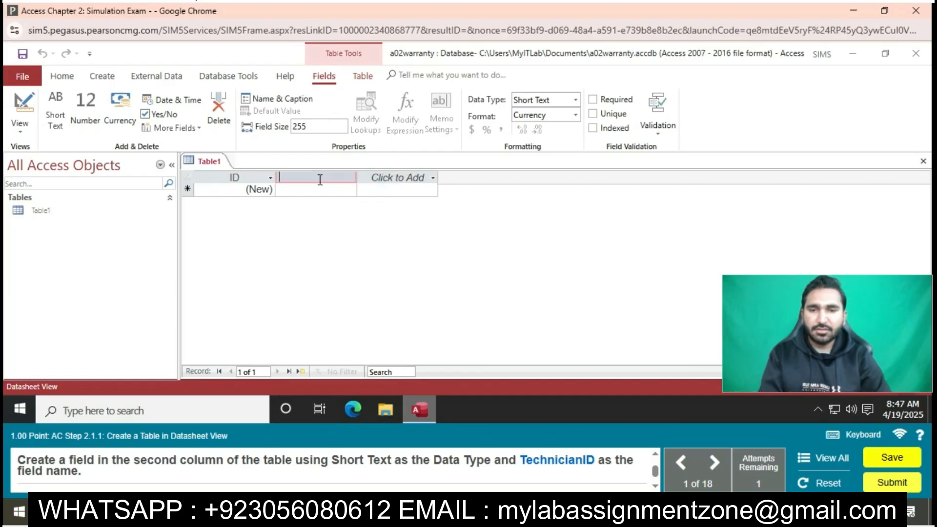
{"action": "type", "text": "Tec"}
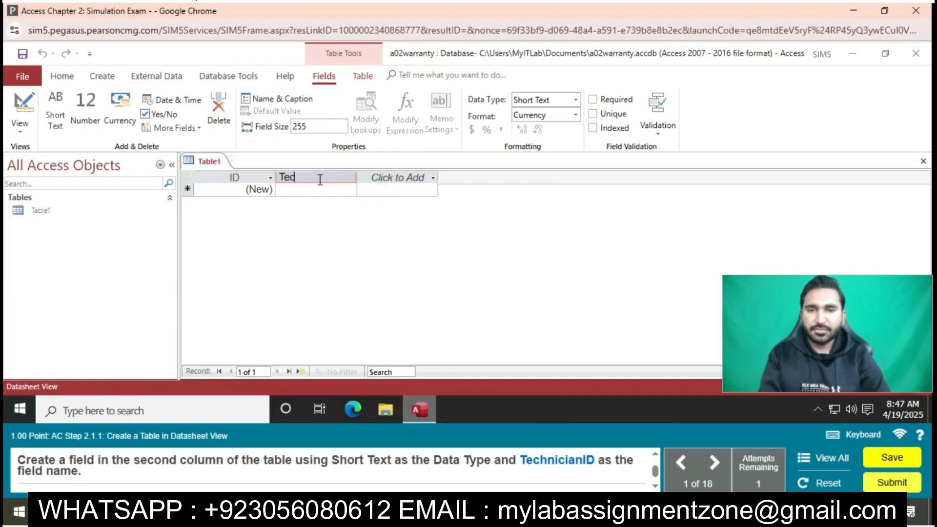
{"action": "type", "text": "hnicianID"}
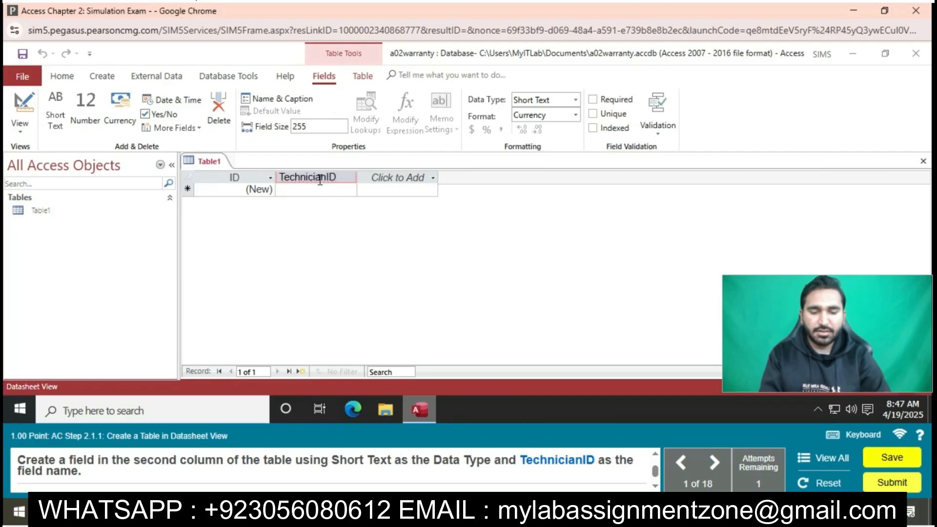
{"action": "key", "text": "Return"}
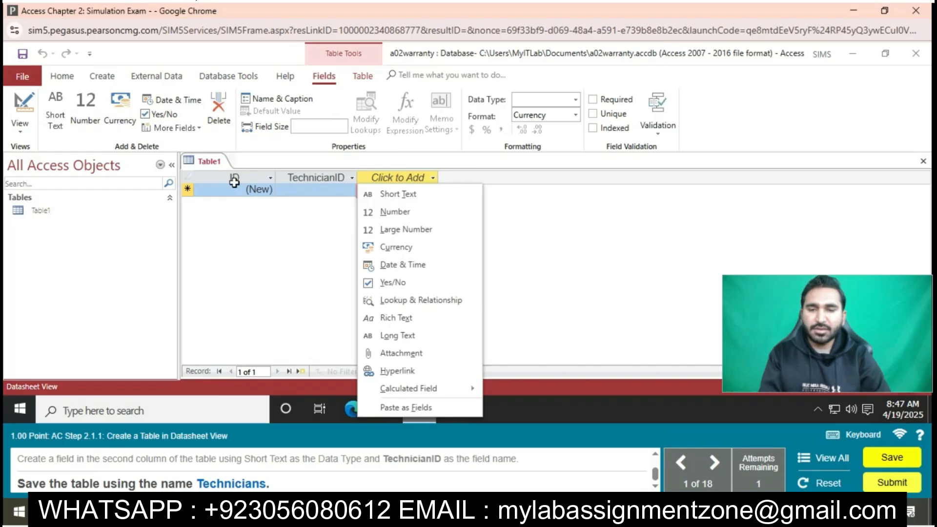
Save the table with the name Technicians.
{"action": "right_click", "coordinate": [206, 162]}
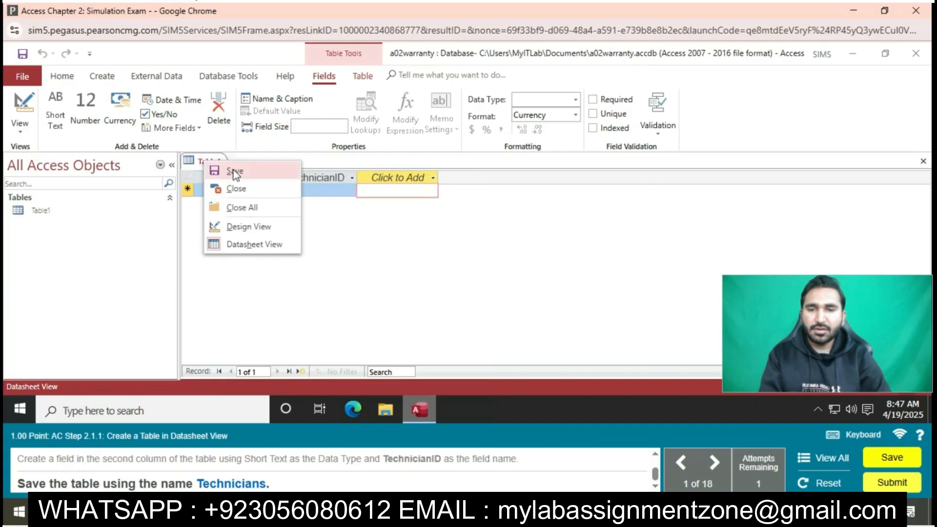
{"action": "left_click", "coordinate": [233, 170]}
{"action": "type", "text": "Tech"}
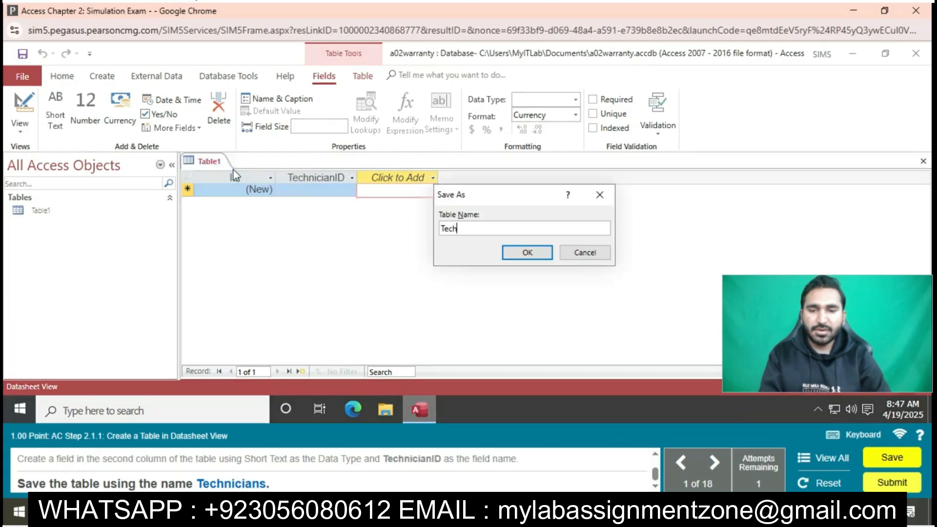
{"action": "type", "text": "nicians"}
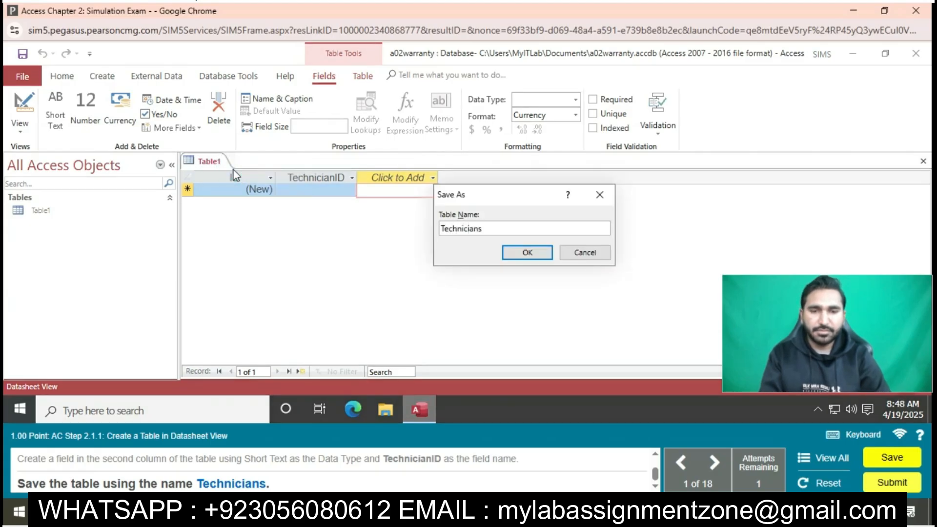
{"action": "left_click", "coordinate": [518, 255]}
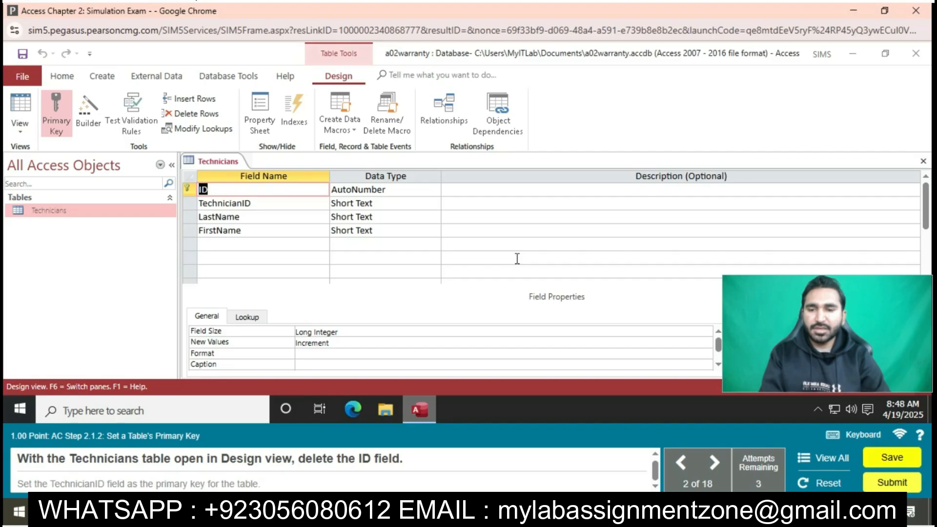
{"action": "left_click", "coordinate": [518, 258]}
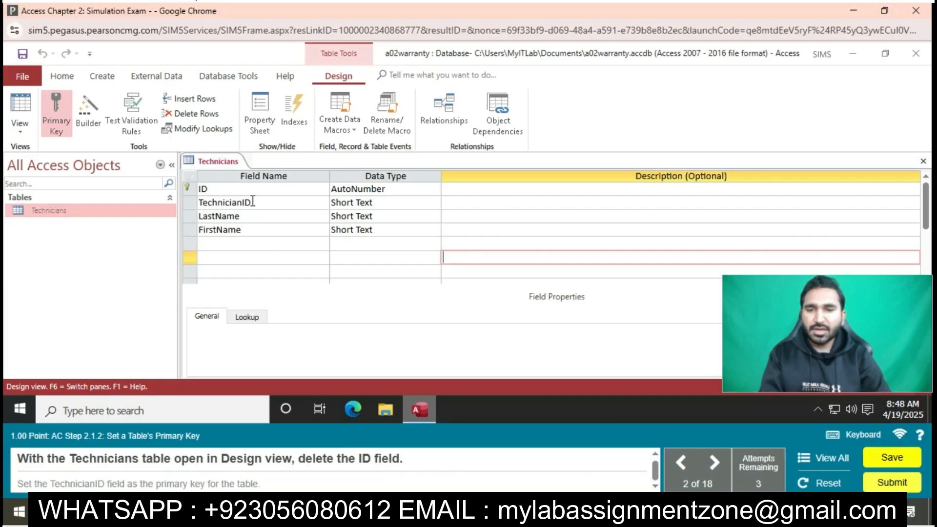
{"action": "right_click", "coordinate": [230, 166]}
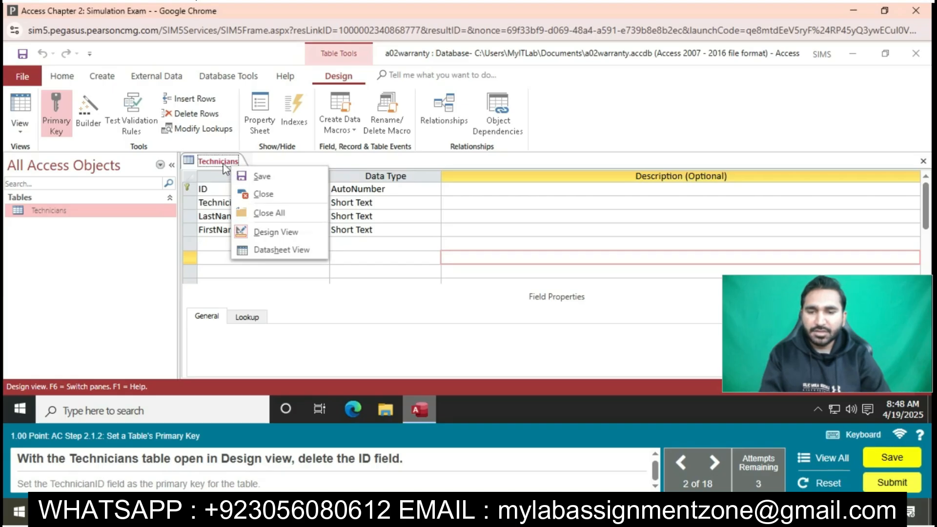
{"action": "left_click", "coordinate": [219, 162]}
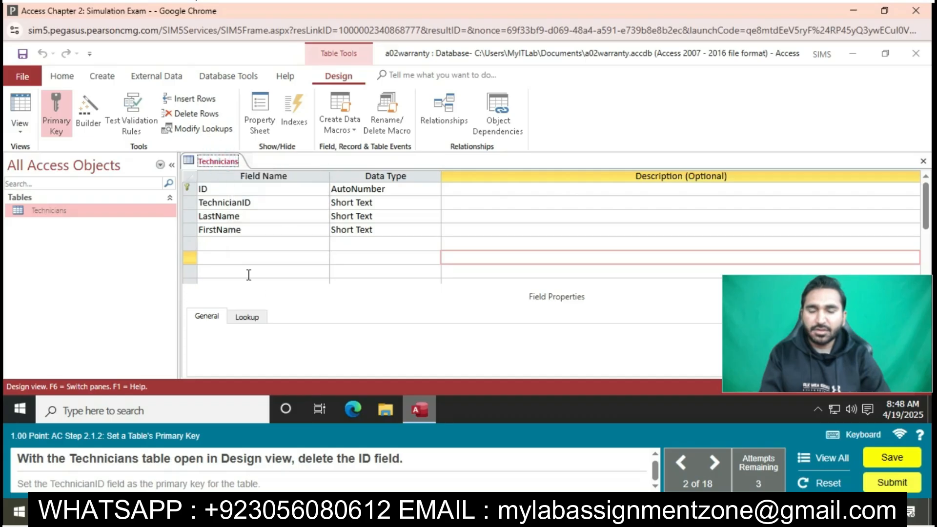
Delete the ID field from the Technicians table and set the TechnicianID field as the primary key.
{"action": "left_click", "coordinate": [190, 191]}
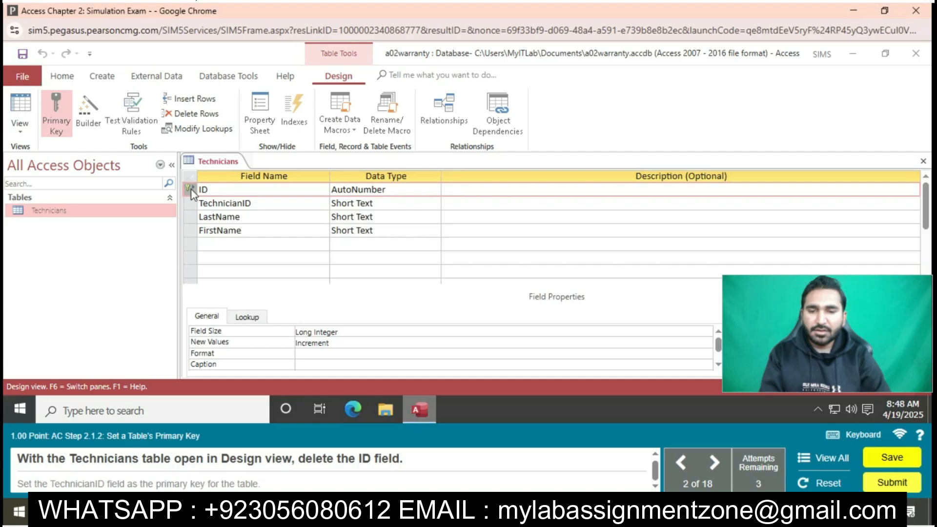
{"action": "key", "text": "Delete"}
{"action": "left_click", "coordinate": [445, 269]}
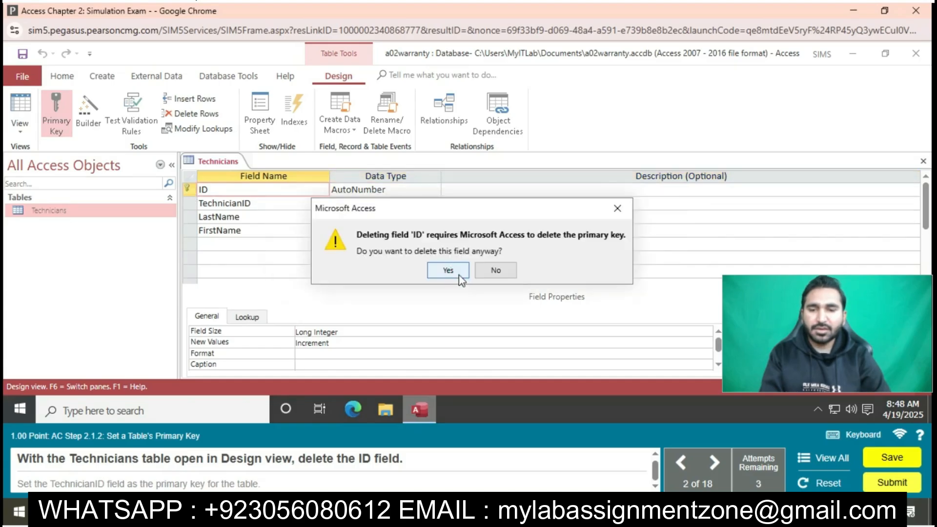
{"action": "left_click", "coordinate": [459, 274]}
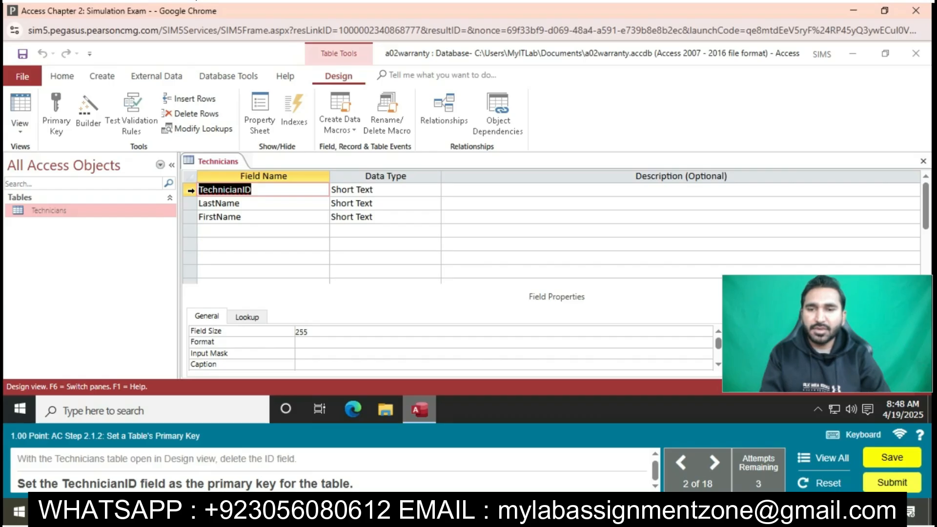
{"action": "left_click", "coordinate": [191, 189]}
{"action": "left_click", "coordinate": [67, 107]}
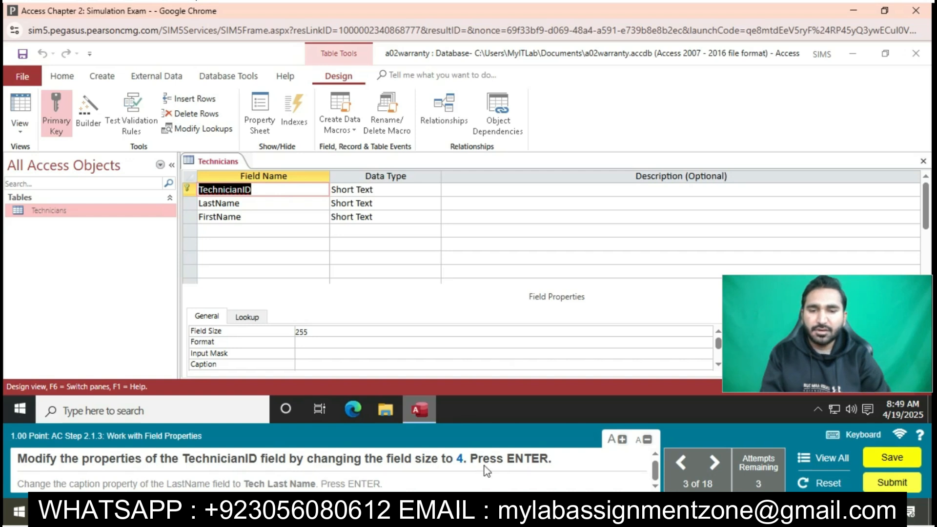
Set the field size of the TechnicianID field to 4.
{"action": "left_click", "coordinate": [283, 187]}
{"action": "left_click", "coordinate": [325, 327]}
{"action": "key", "text": "BackSpace"}
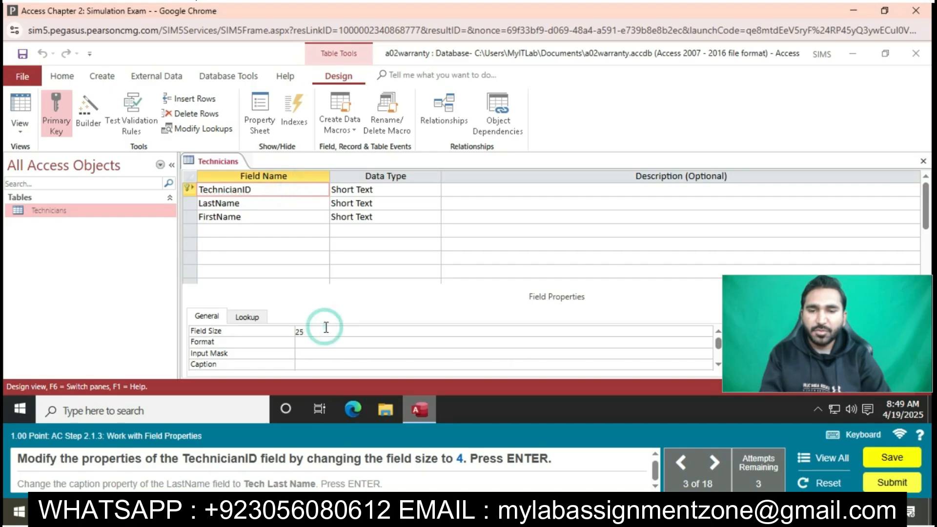
{"action": "key", "text": "BackSpace"}
{"action": "key", "text": "BackSpace"}
{"action": "type", "text": "4"}
{"action": "key", "text": "Return"}
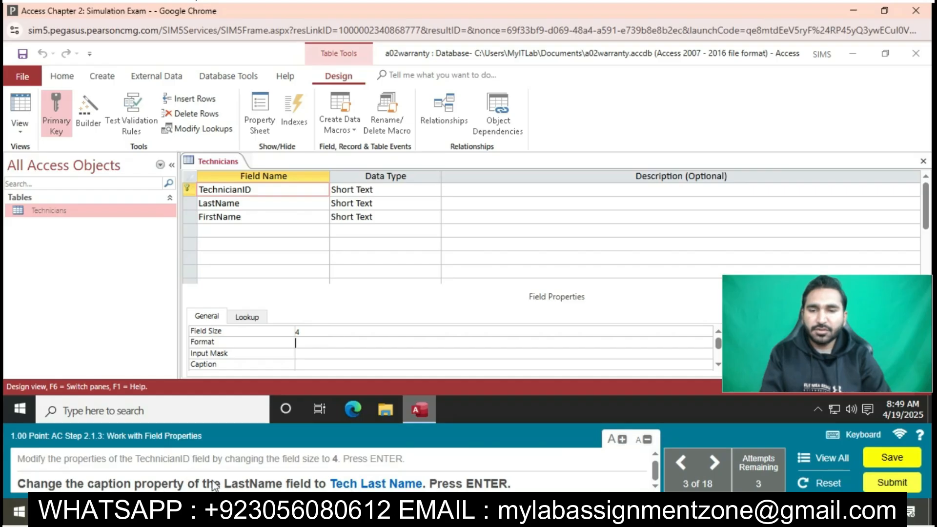
Set the caption property of the LastName field to Tech Last Name.
{"action": "left_click", "coordinate": [472, 208]}
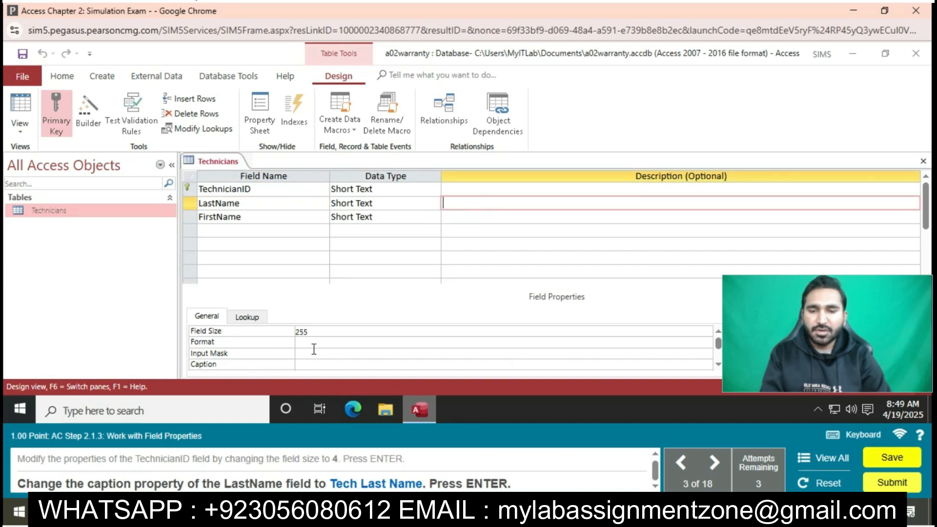
{"action": "left_click", "coordinate": [304, 363]}
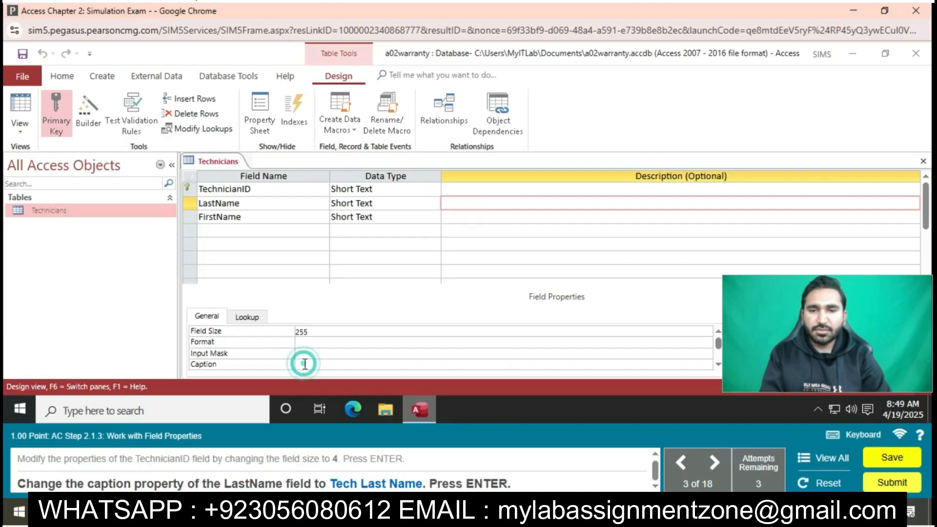
{"action": "left_click", "coordinate": [279, 203]}
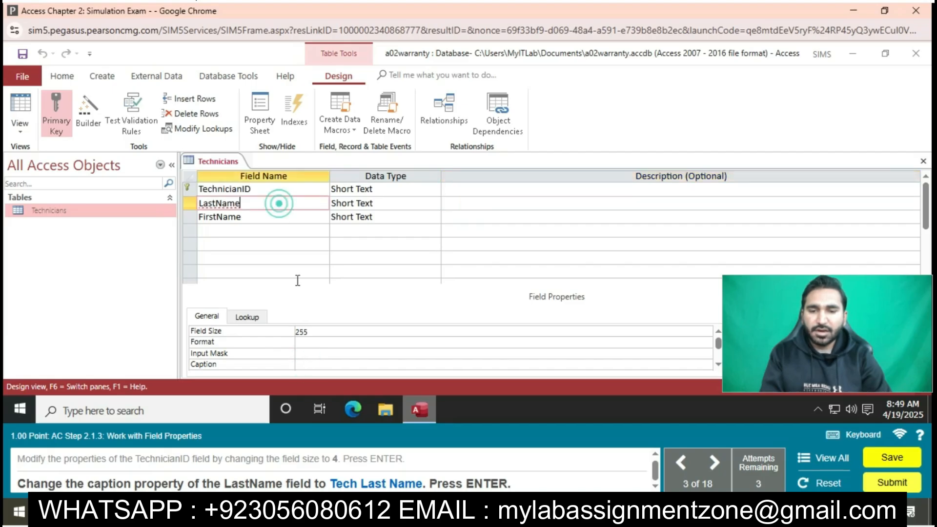
{"action": "left_click", "coordinate": [314, 363]}
{"action": "type", "text": "Tech Last"}
{"action": "key", "text": "BackSpace"}
{"action": "key", "text": "BackSpace"}
{"action": "key", "text": "BackSpace"}
{"action": "type", "text": "ast"}
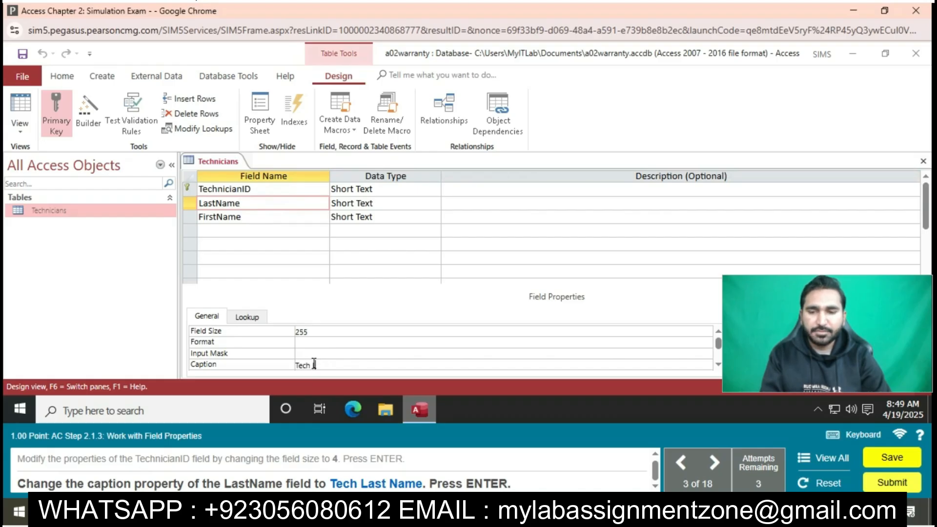
{"action": "type", "text": " Name"}
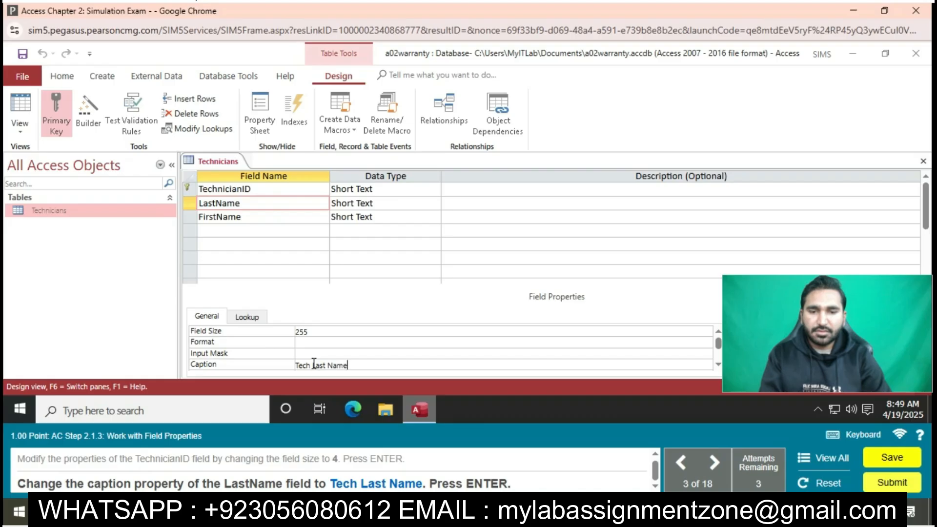
{"action": "key", "text": "Return"}
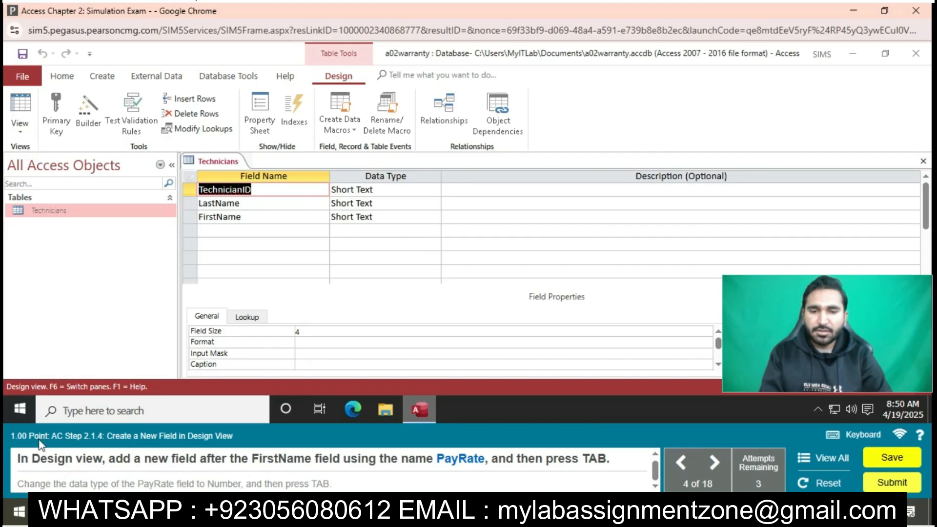
Add a PayRate field after the FirstName field in the Technicians table and set its data type to Number.
{"action": "left_click", "coordinate": [254, 229]}
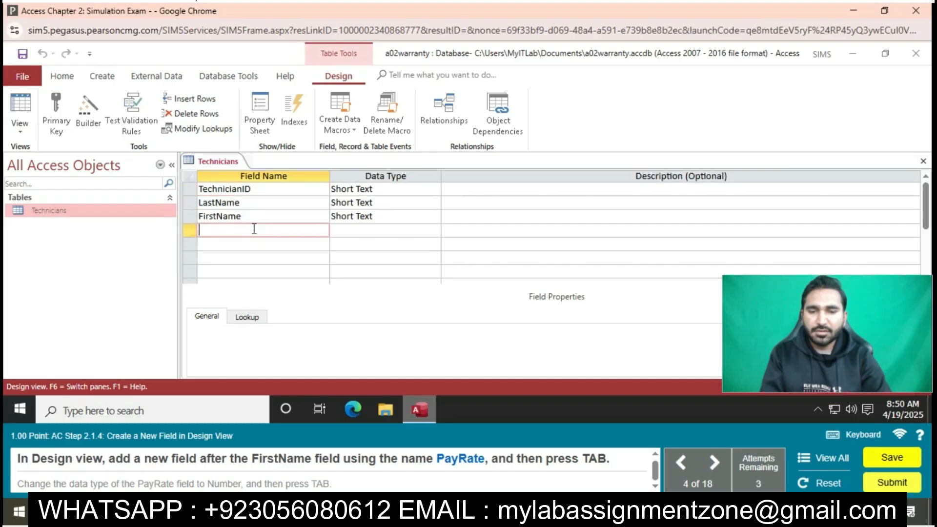
{"action": "type", "text": "PayRate"}
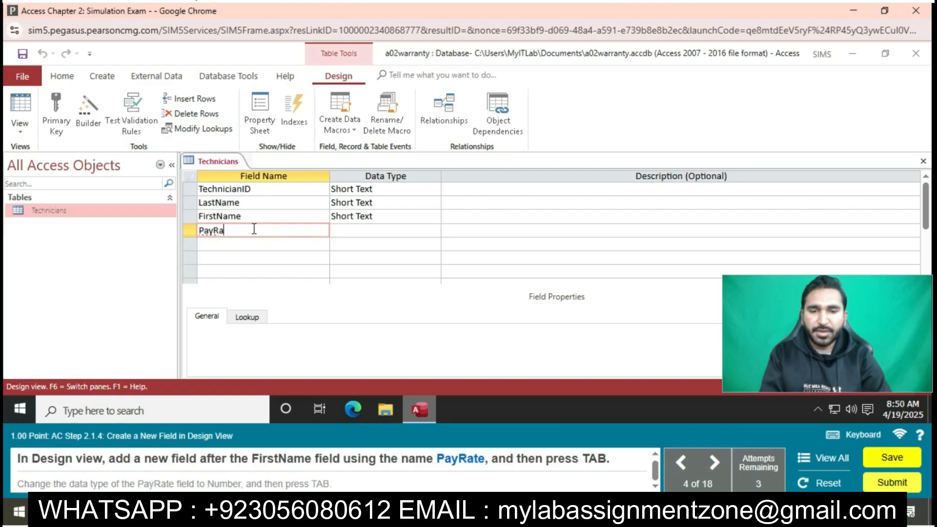
{"action": "key", "text": "Tab"}
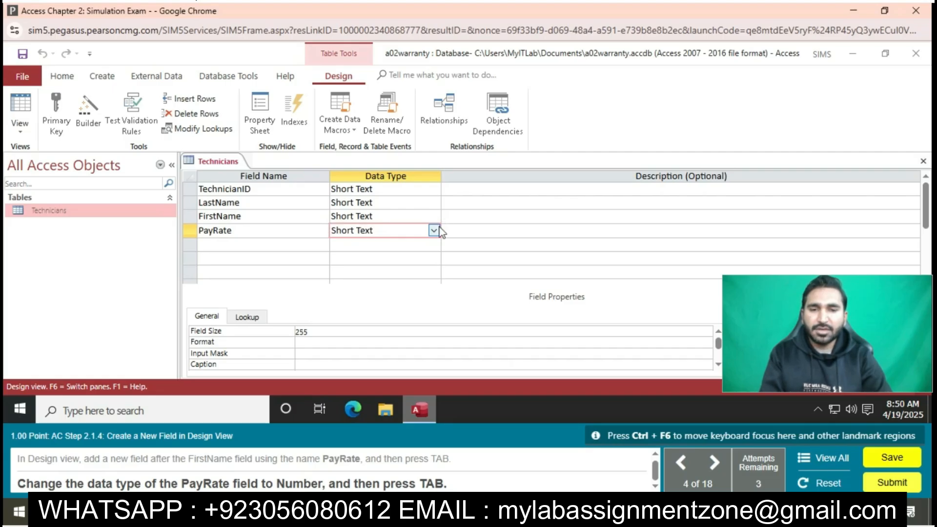
{"action": "left_click", "coordinate": [433, 230]}
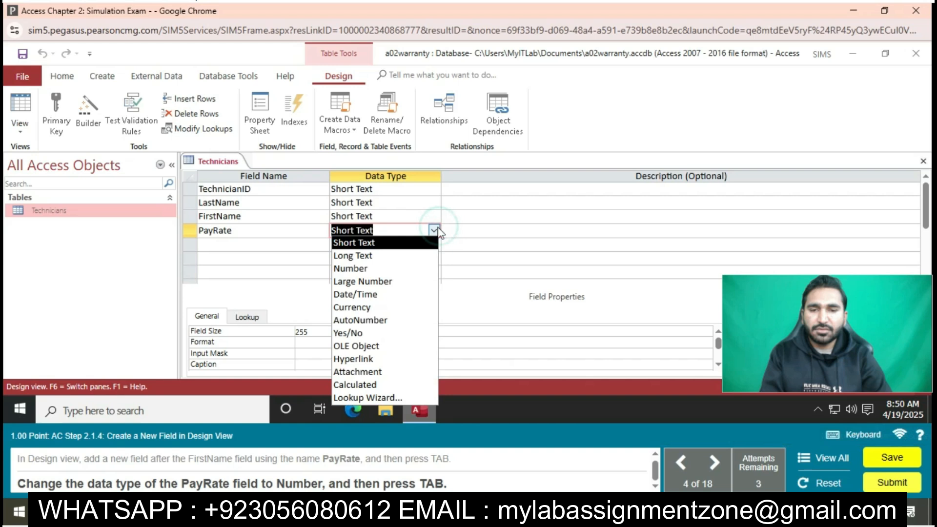
{"action": "left_click", "coordinate": [365, 269]}
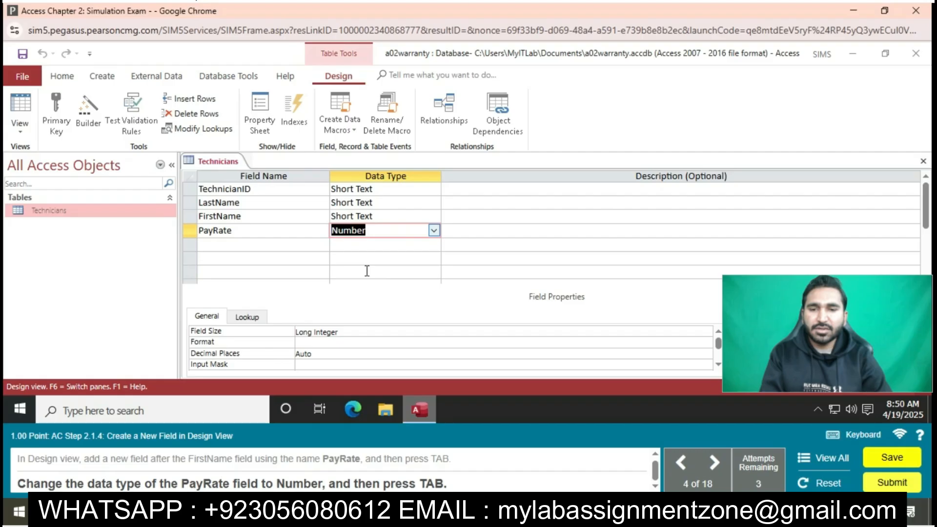
{"action": "key", "text": "Tab"}
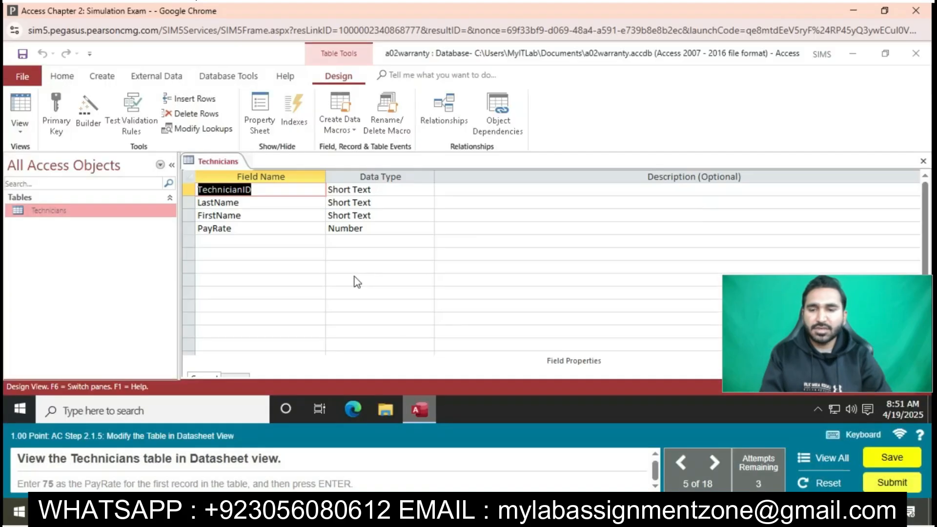
View the Technicians table in Datasheet view and enter 75 as the PayRate of the first record.
{"action": "right_click", "coordinate": [220, 165]}
{"action": "left_click", "coordinate": [276, 243]}
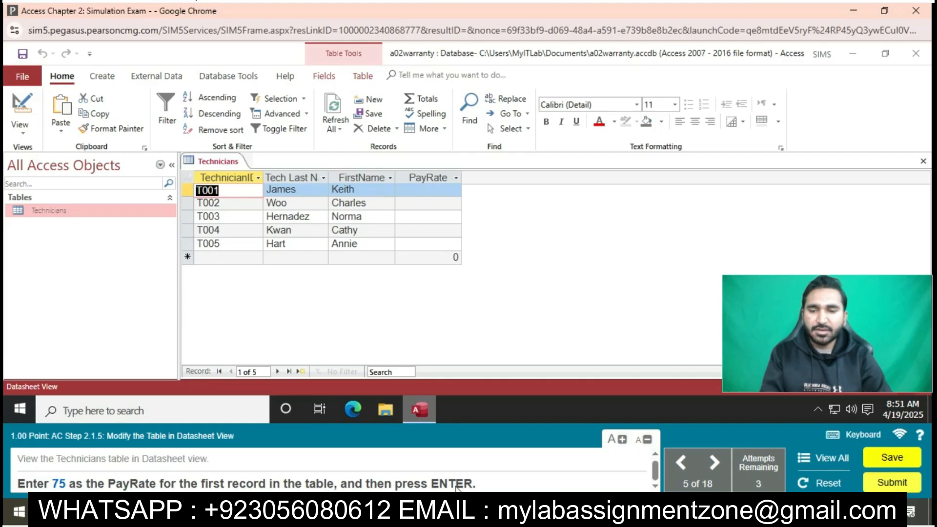
{"action": "left_click", "coordinate": [441, 191]}
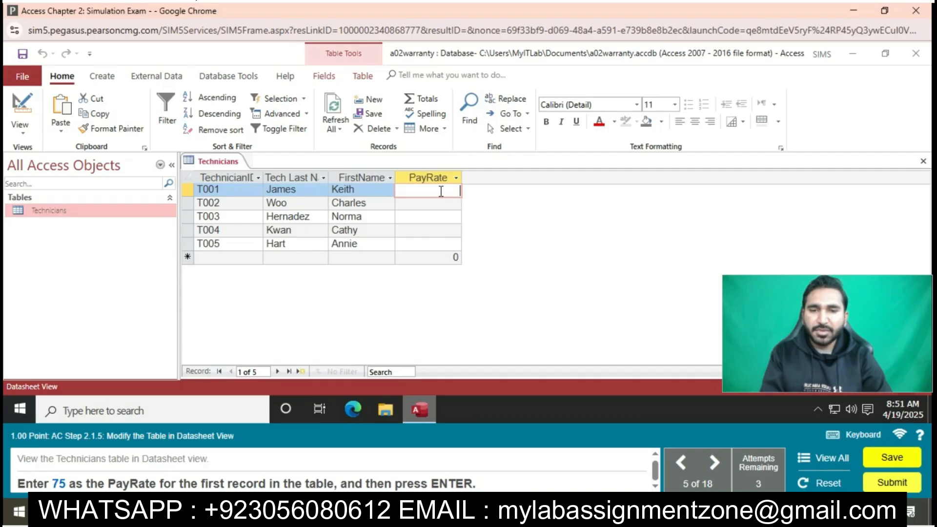
{"action": "type", "text": "75"}
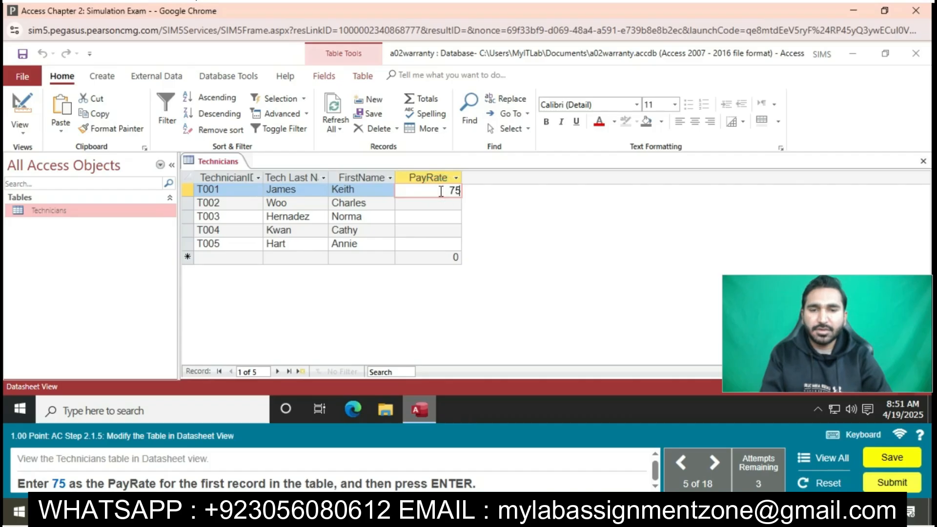
{"action": "key", "text": "Return"}
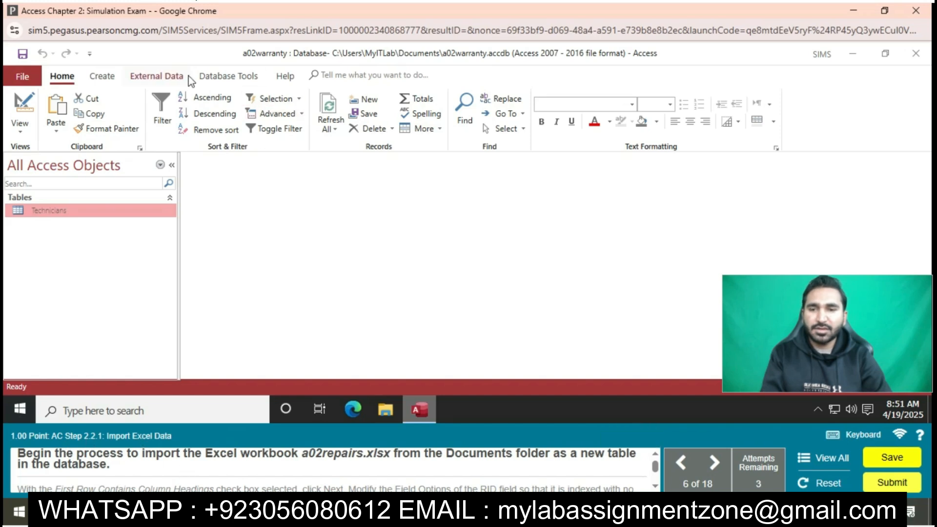
Begin importing the Excel workbook a02repairs.xlsx from the Documents folder as a new table in the current database.
{"action": "left_click", "coordinate": [173, 79]}
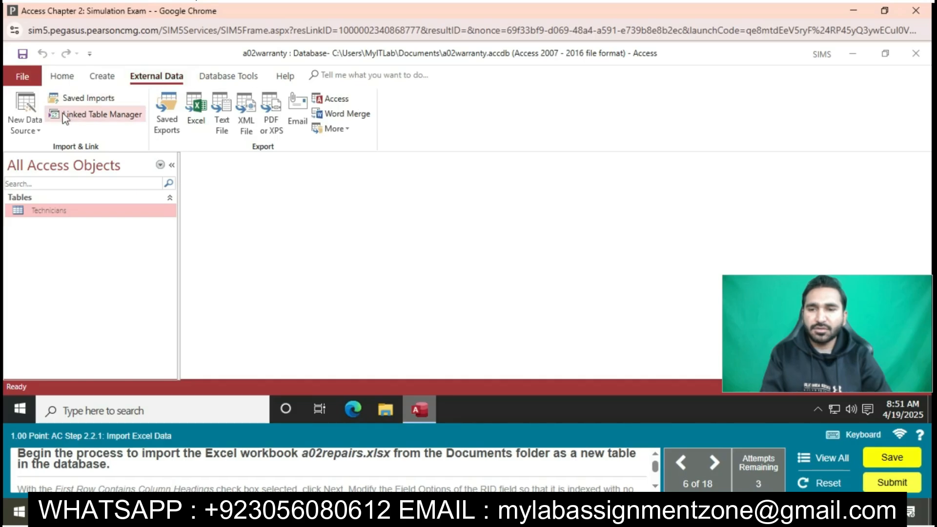
{"action": "left_click", "coordinate": [34, 129]}
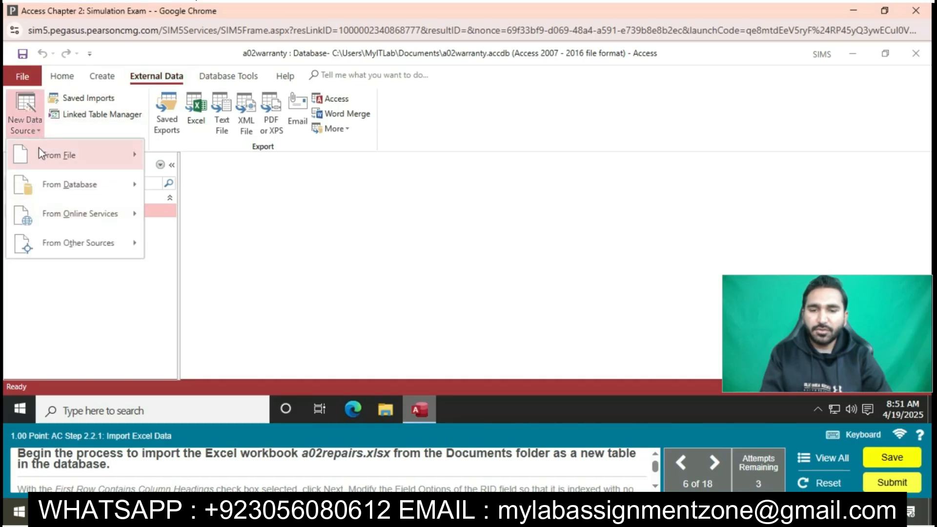
{"action": "mouse_move", "coordinate": [39, 148]}
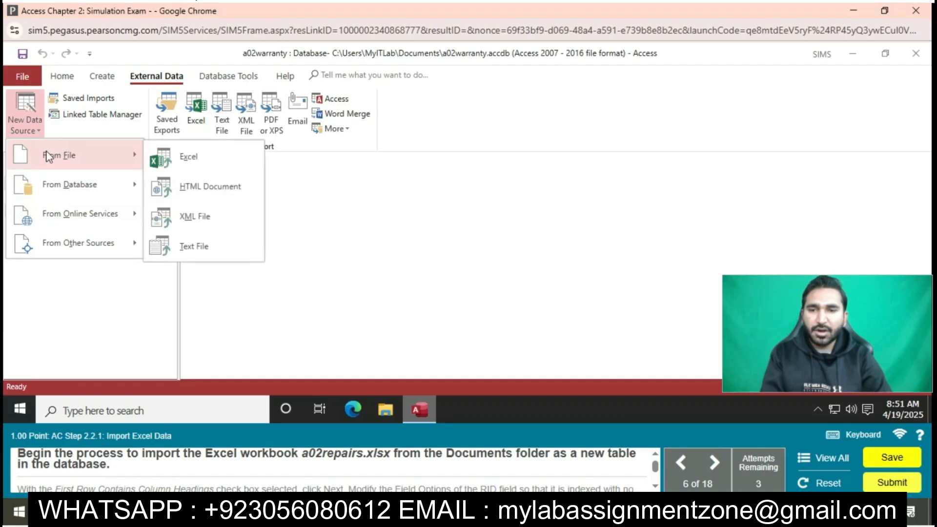
{"action": "left_click", "coordinate": [250, 158]}
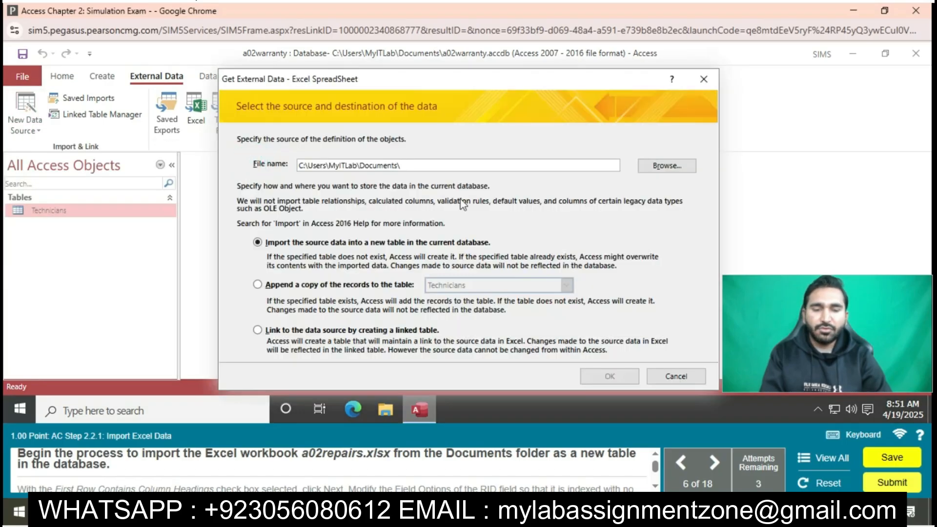
{"action": "left_click", "coordinate": [661, 168]}
{"action": "left_click", "coordinate": [359, 174]}
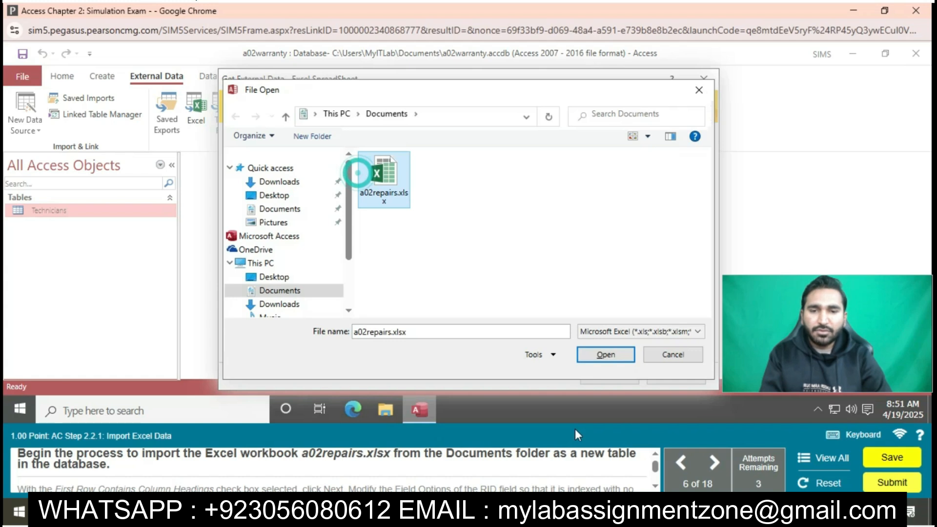
{"action": "left_click", "coordinate": [604, 355]}
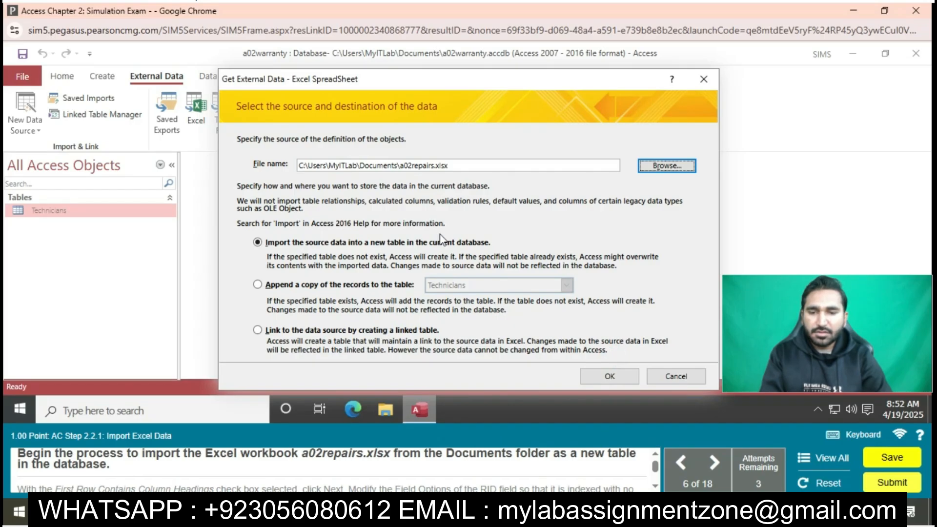
{"action": "left_click", "coordinate": [608, 377]}
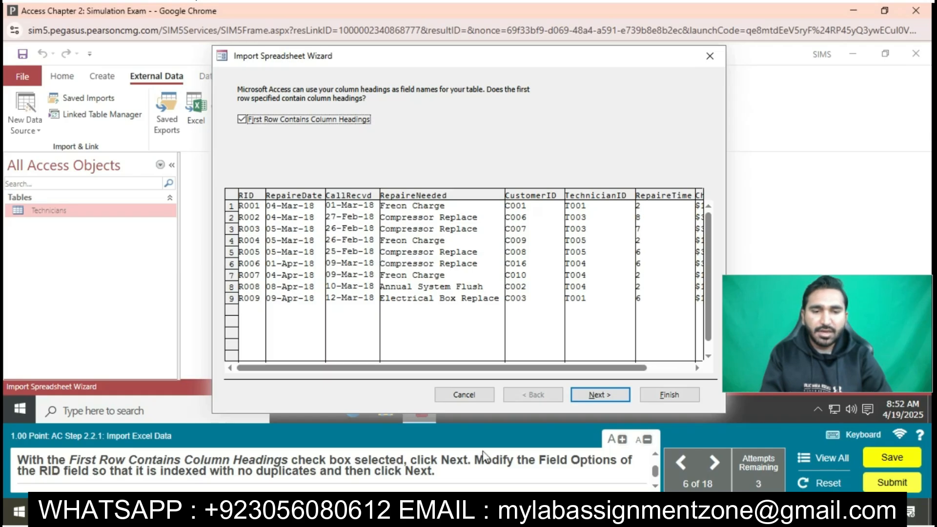
Keep the first row as column headings and set the RID field's indexing to Yes (No Duplicates) in the import wizard.
{"action": "left_click", "coordinate": [596, 395]}
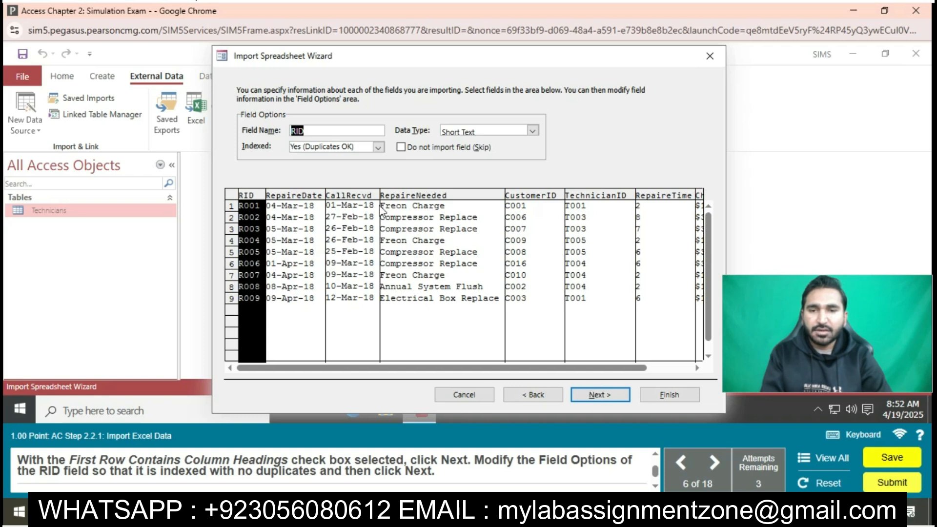
{"action": "left_click", "coordinate": [378, 147]}
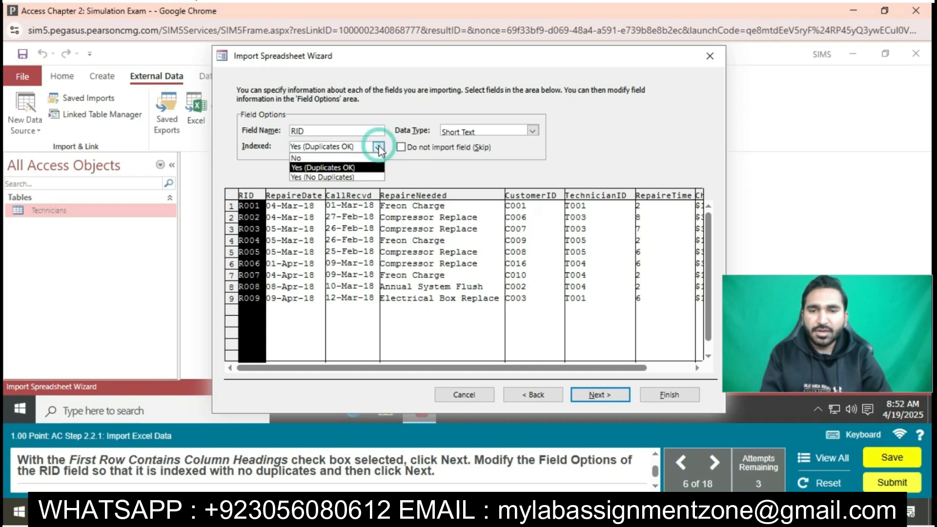
{"action": "left_click", "coordinate": [329, 177]}
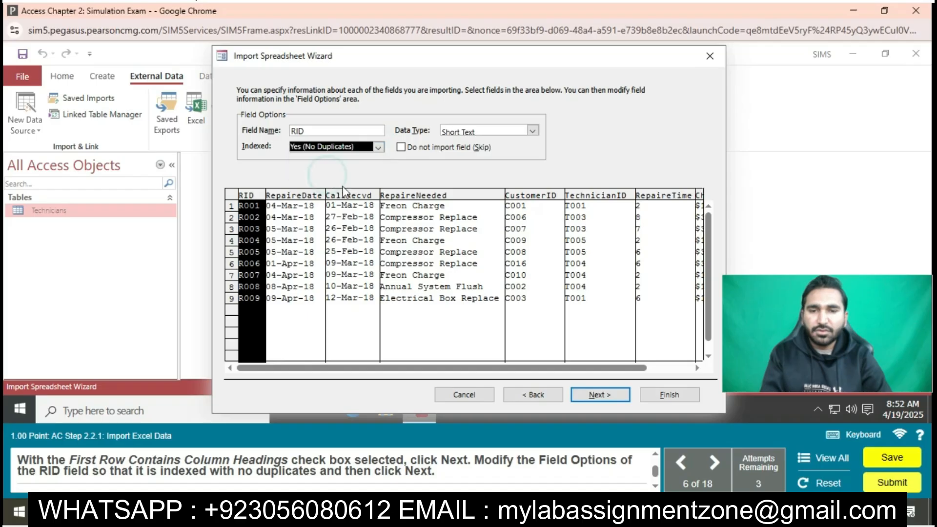
{"action": "left_click", "coordinate": [594, 395]}
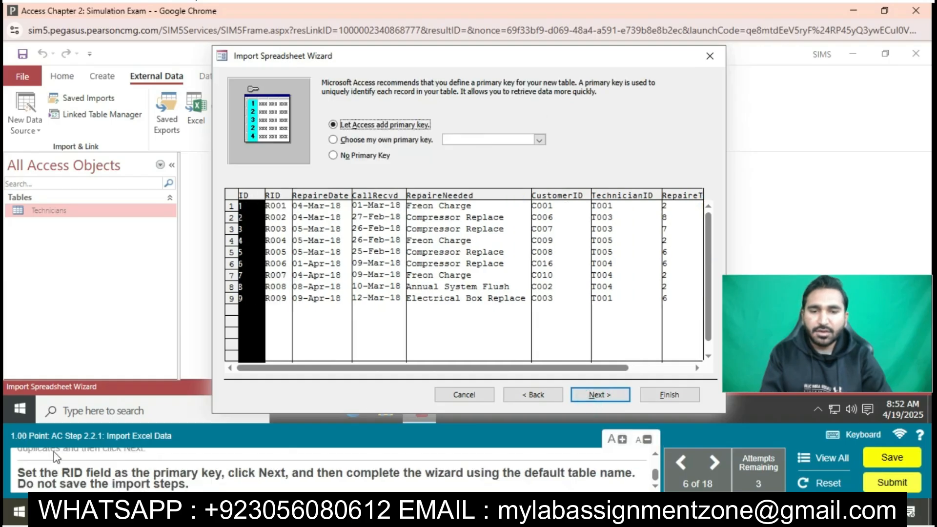
Set RID as the primary key and finish the import with the default table name Repairs, without saving the import steps.
{"action": "left_click", "coordinate": [532, 139]}
{"action": "left_click", "coordinate": [491, 151]}
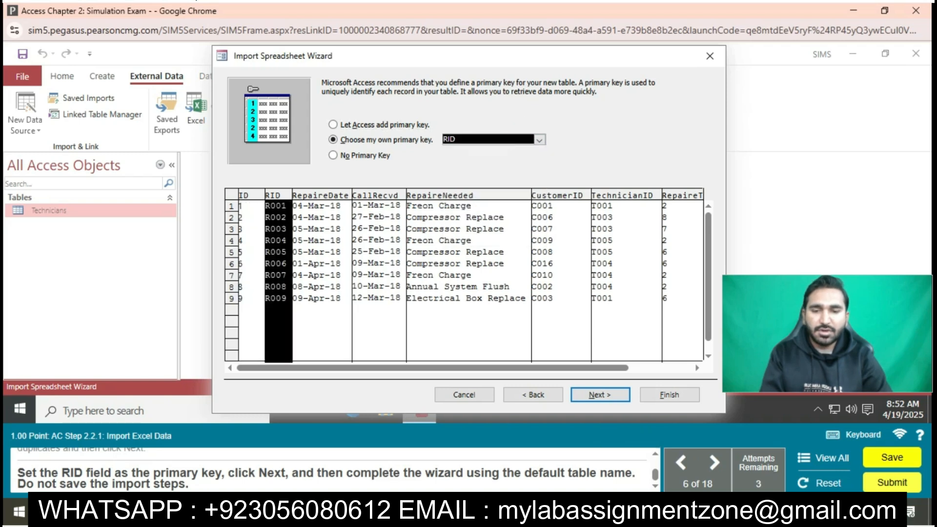
{"action": "left_click", "coordinate": [599, 395]}
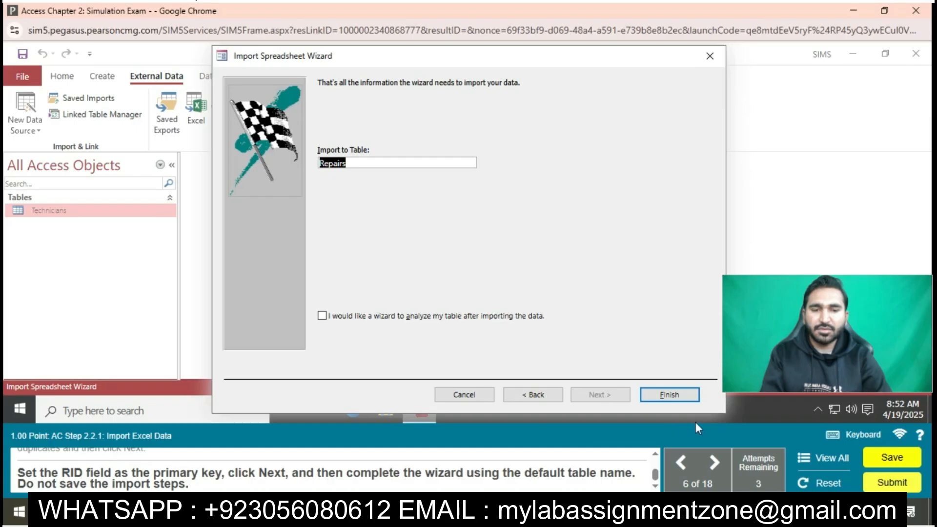
{"action": "left_click", "coordinate": [672, 394]}
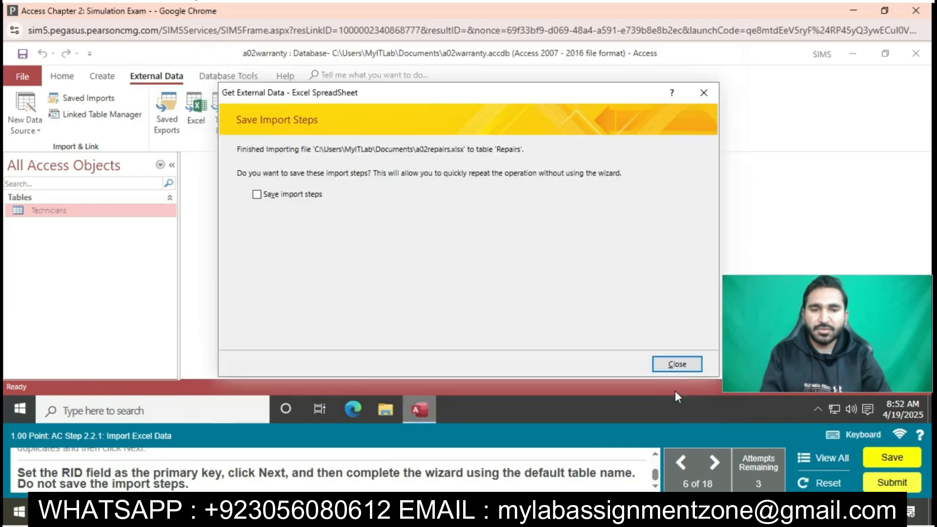
{"action": "left_click", "coordinate": [694, 365]}
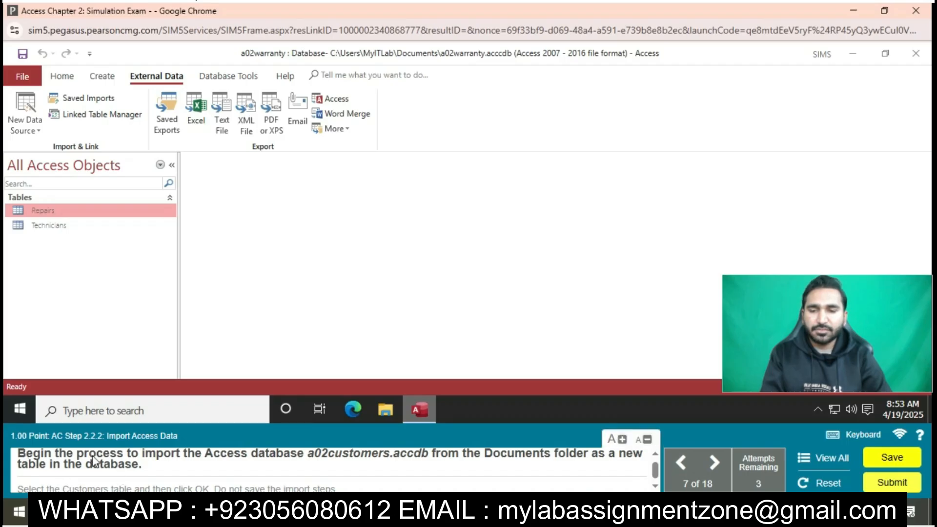
Begin importing objects from the Access database a02customers.accdb in the Documents folder into the current database.
{"action": "left_click", "coordinate": [28, 122]}
{"action": "mouse_move", "coordinate": [51, 162]}
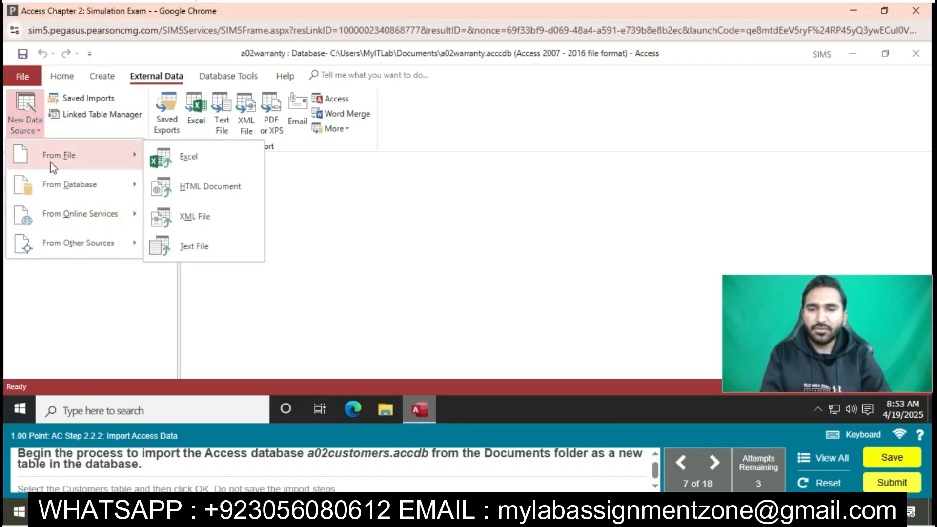
{"action": "mouse_move", "coordinate": [54, 180]}
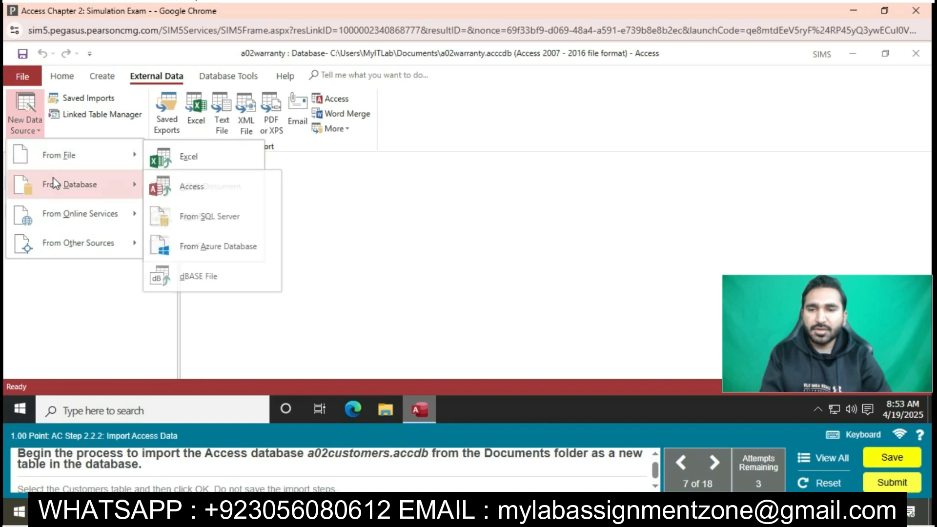
{"action": "left_click", "coordinate": [175, 184]}
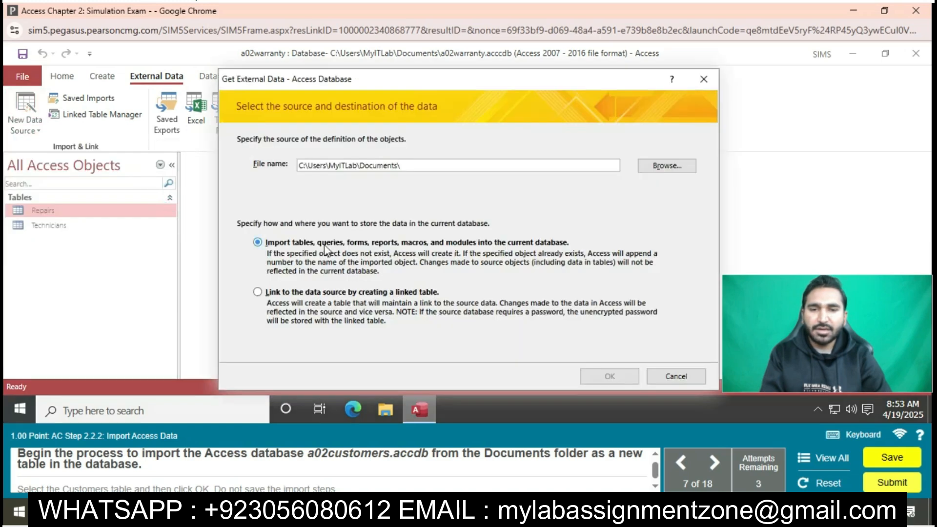
{"action": "left_click", "coordinate": [665, 167]}
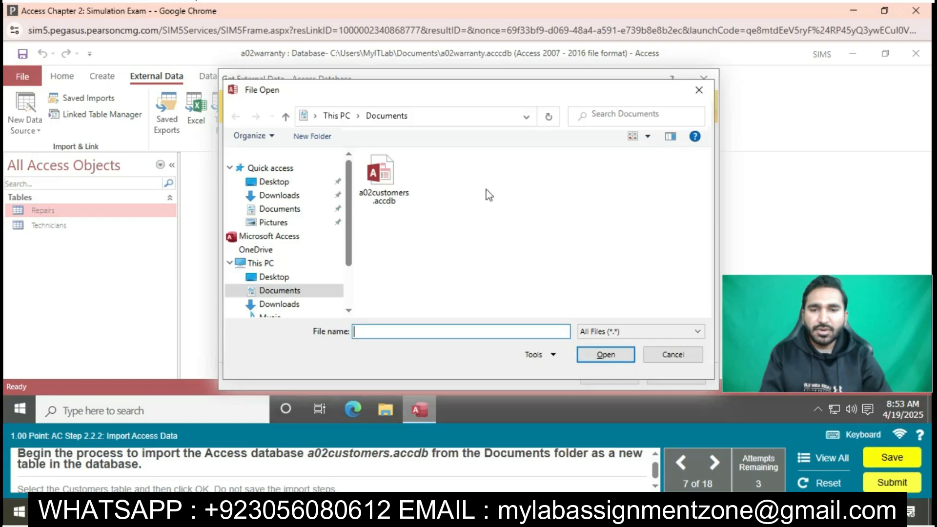
{"action": "left_click", "coordinate": [386, 186]}
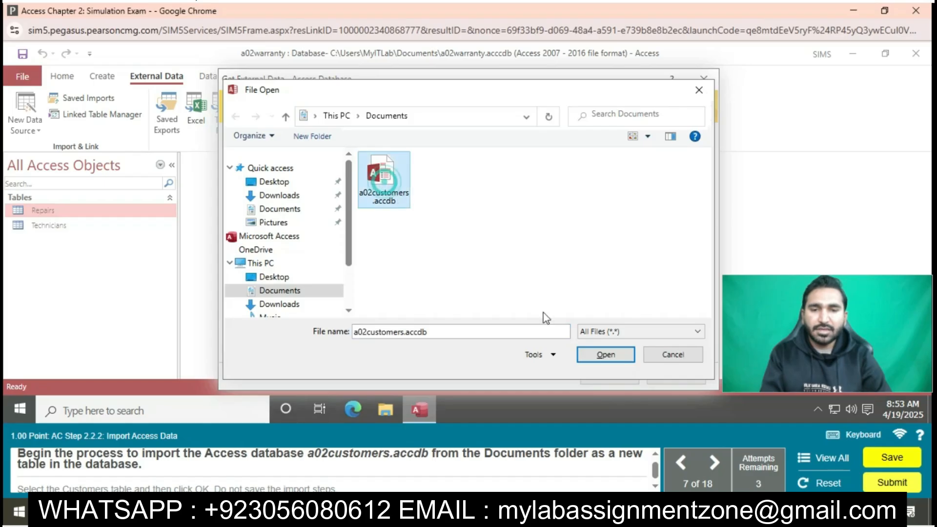
{"action": "left_click", "coordinate": [612, 357]}
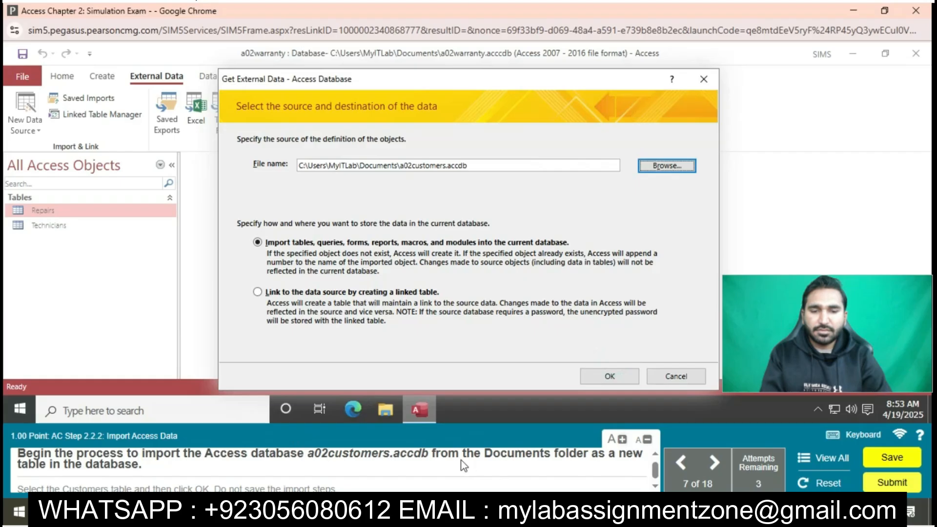
{"action": "left_click", "coordinate": [613, 377]}
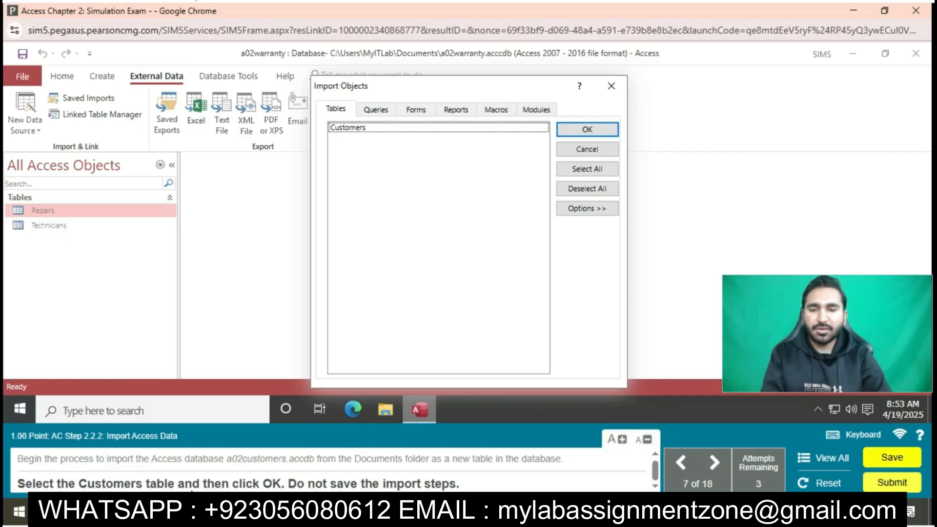
Import the Customers table without saving the import steps.
{"action": "left_click", "coordinate": [451, 128]}
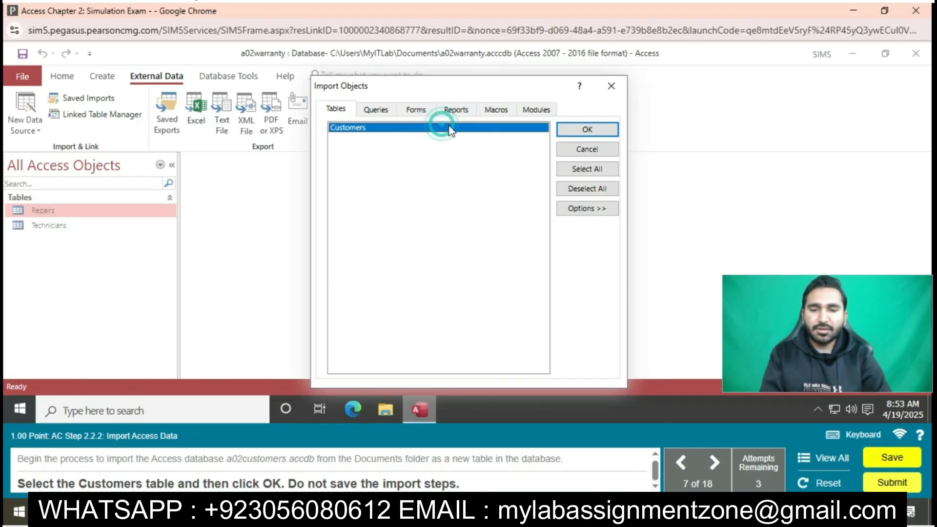
{"action": "left_click", "coordinate": [584, 129]}
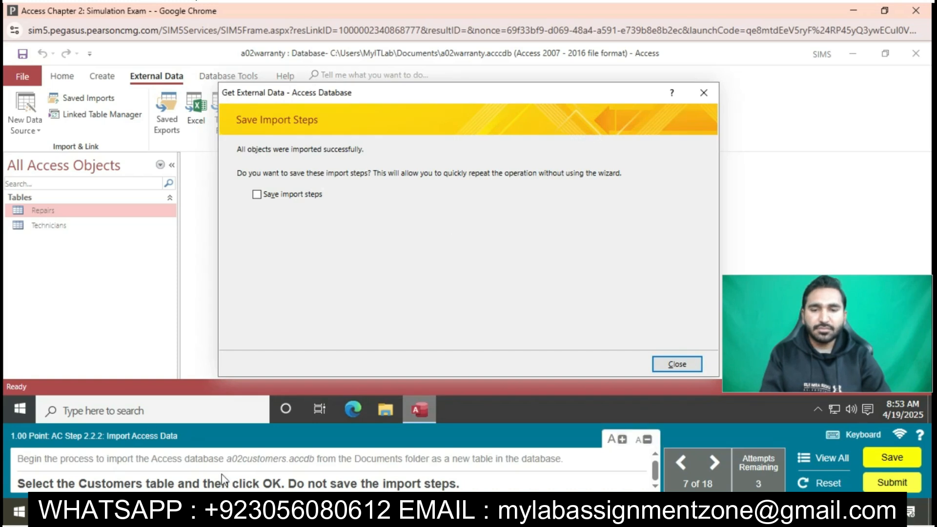
{"action": "left_click", "coordinate": [666, 367]}
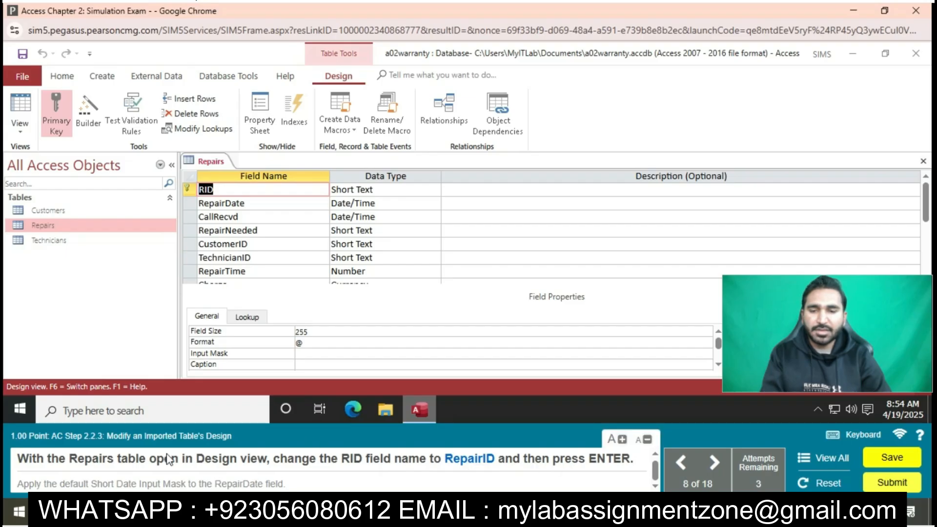
Rename the RID field of the Repairs table to RepairID.
{"action": "right_click", "coordinate": [204, 164]}
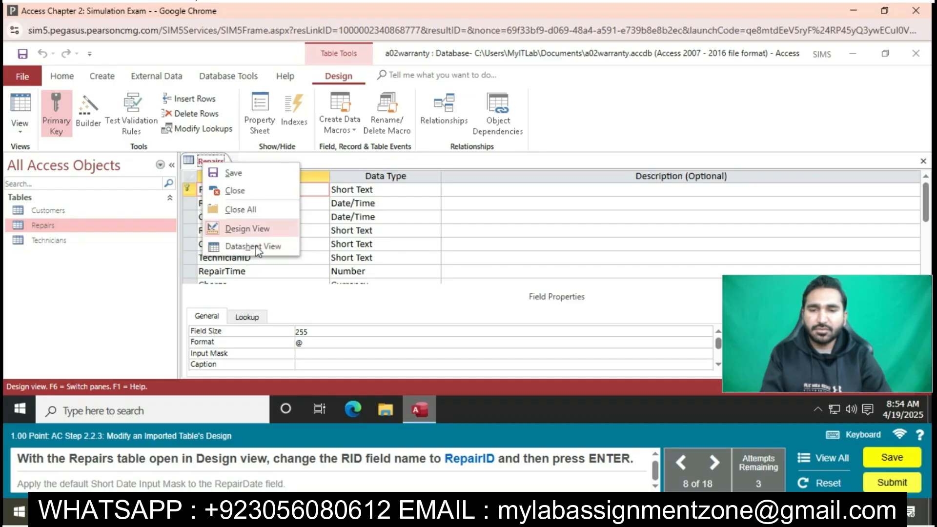
{"action": "left_click", "coordinate": [385, 258]}
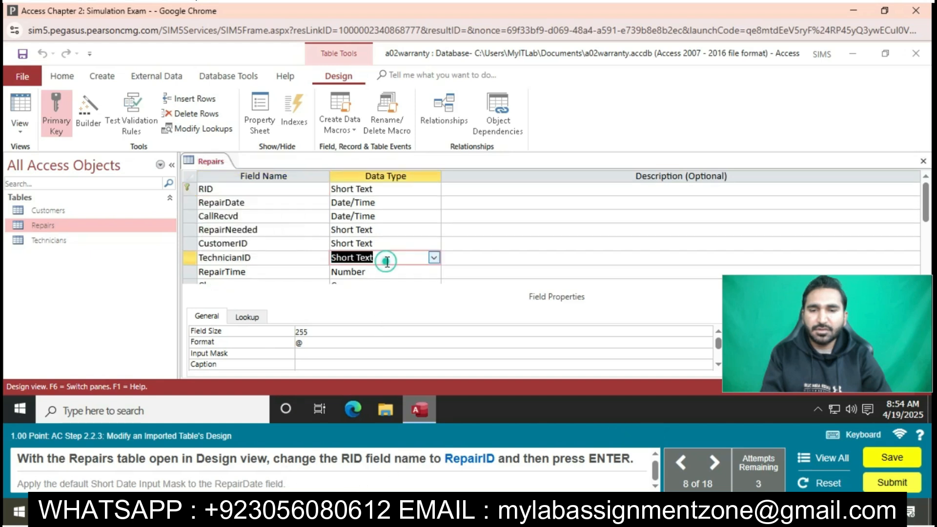
{"action": "left_click", "coordinate": [283, 189]}
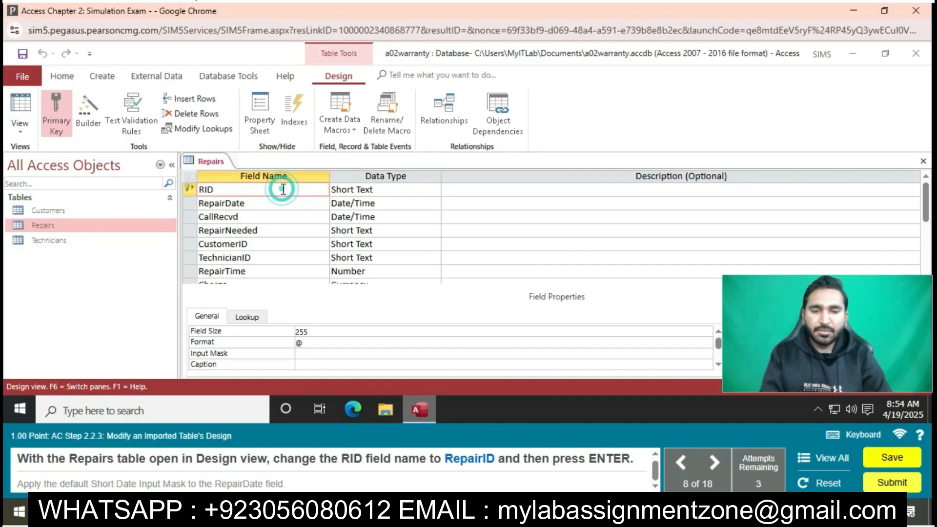
{"action": "key", "text": "BackSpace"}
{"action": "key", "text": "BackSpace"}
{"action": "key", "text": "BackSpace"}
{"action": "type", "text": "R"}
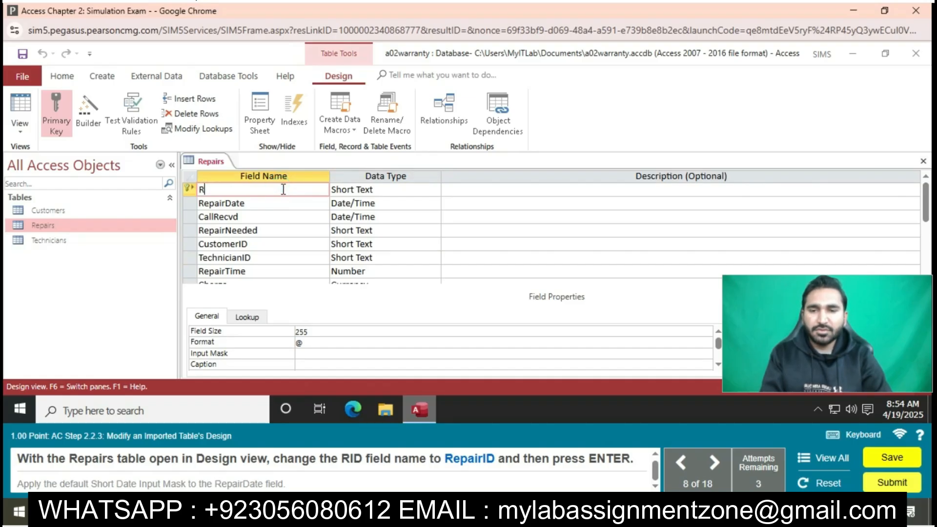
{"action": "type", "text": "epair"}
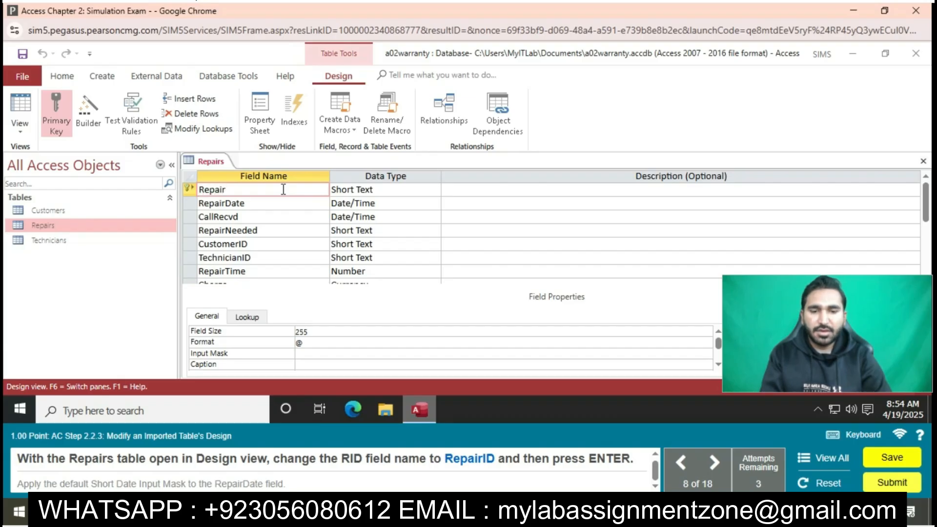
{"action": "type", "text": "ID"}
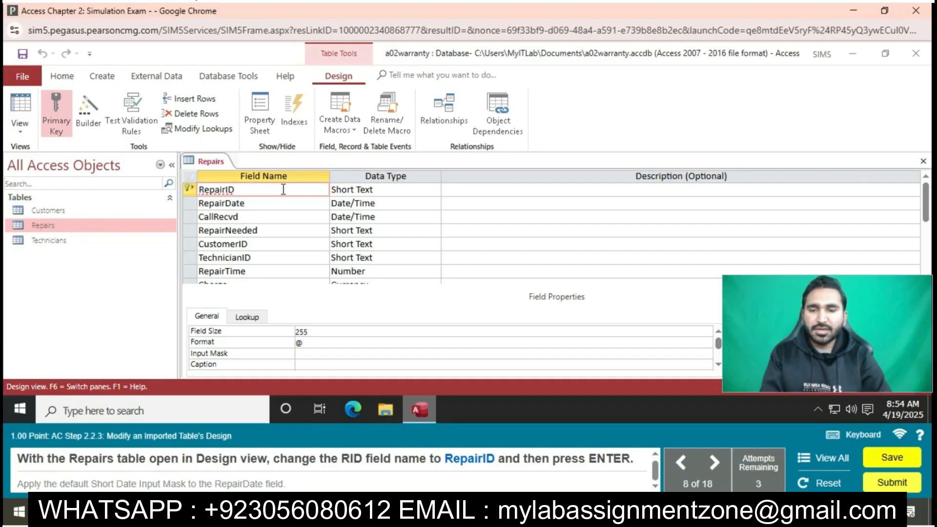
{"action": "key", "text": "Return"}
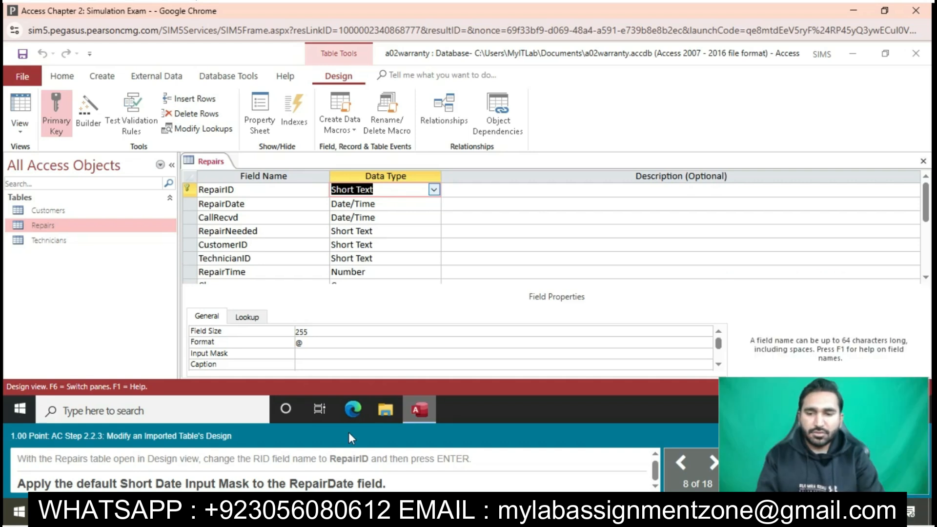
{"action": "left_click", "coordinate": [282, 189]}
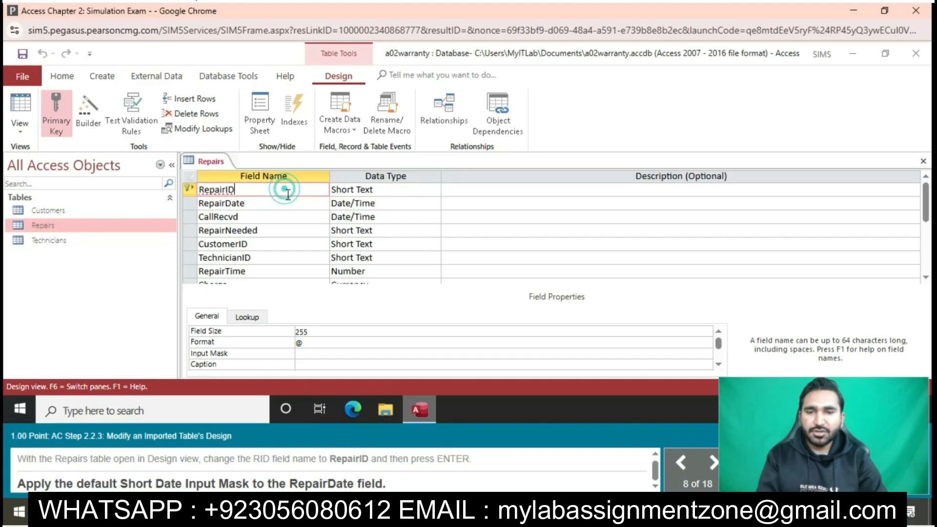
{"action": "left_click", "coordinate": [341, 354]}
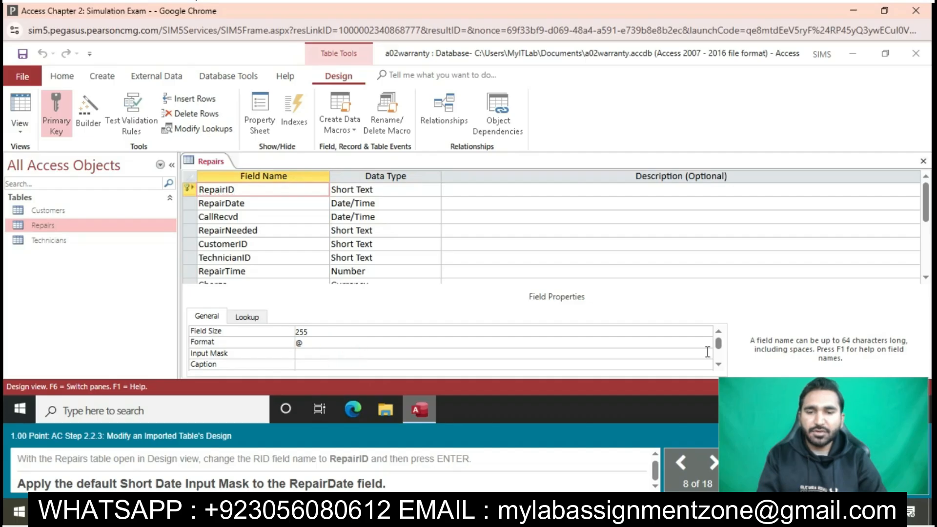
{"action": "left_click", "coordinate": [652, 355]}
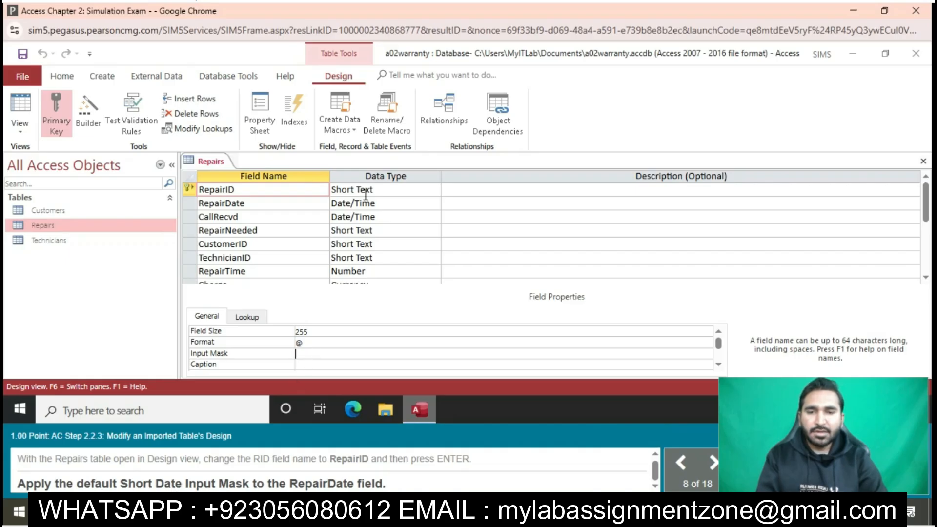
{"action": "left_click", "coordinate": [378, 190]}
{"action": "left_click", "coordinate": [433, 189]}
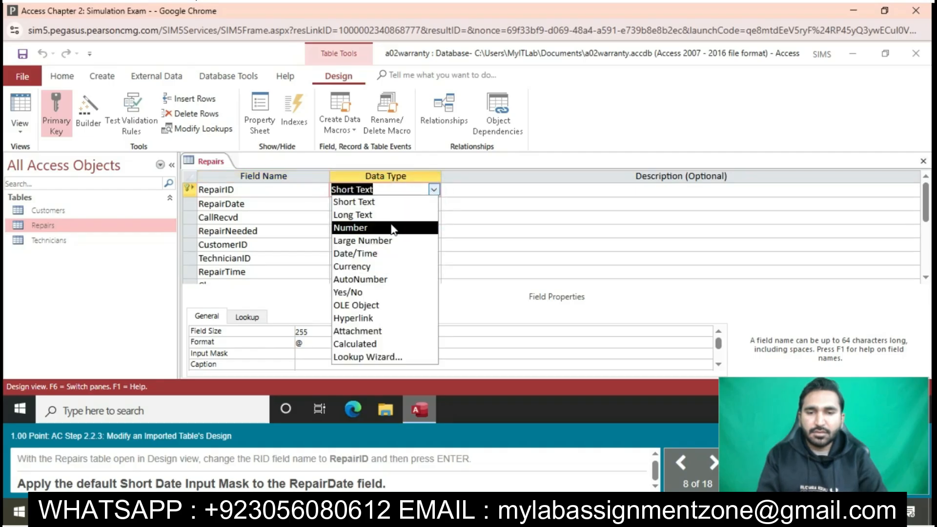
{"action": "left_click", "coordinate": [433, 191]}
{"action": "left_click", "coordinate": [433, 191]}
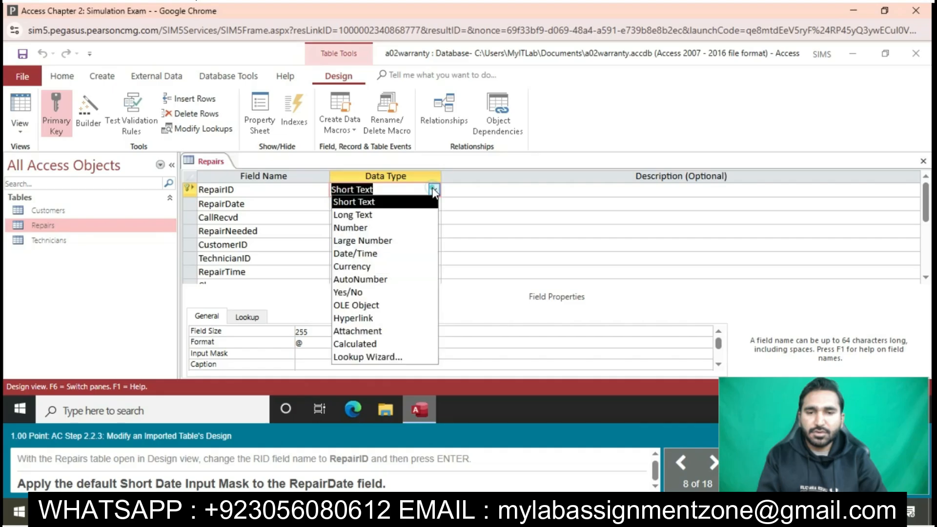
{"action": "left_click", "coordinate": [486, 350]}
{"action": "left_click", "coordinate": [555, 355]}
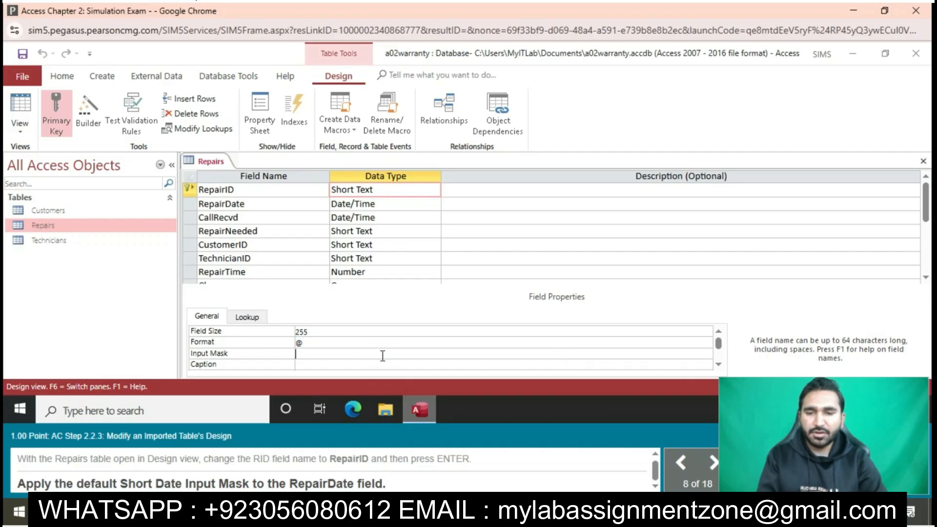
{"action": "left_click", "coordinate": [229, 187]}
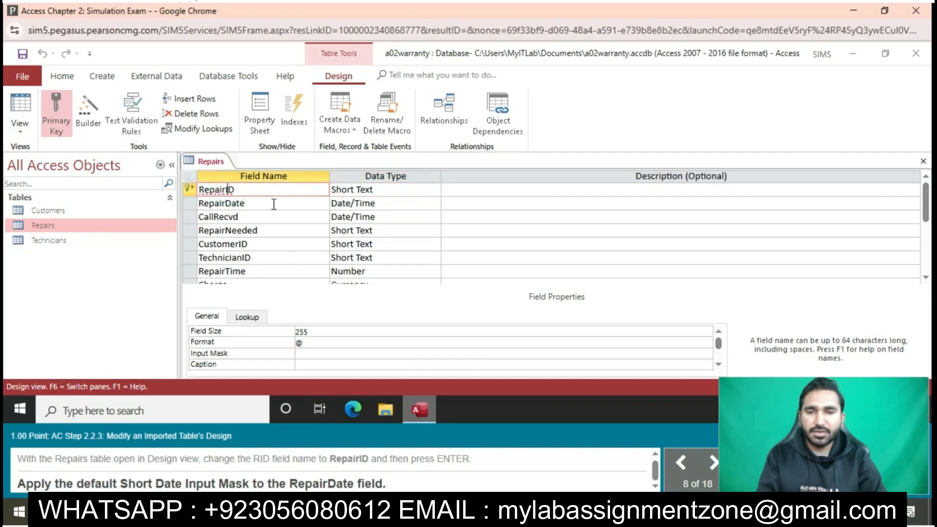
Save the table and apply the default Short Date input mask to the RepairDate field with the Input Mask Wizard.
{"action": "left_click", "coordinate": [273, 204]}
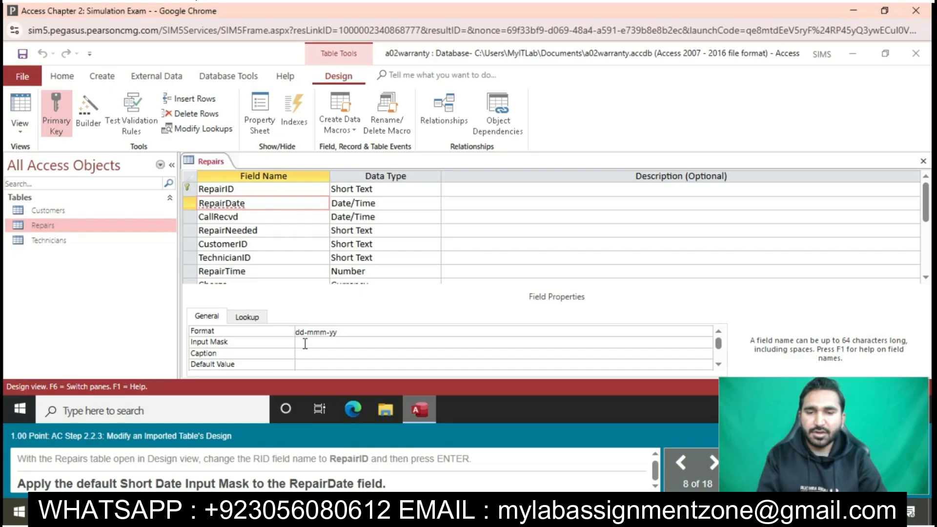
{"action": "left_click", "coordinate": [304, 341]}
{"action": "left_click", "coordinate": [709, 342]}
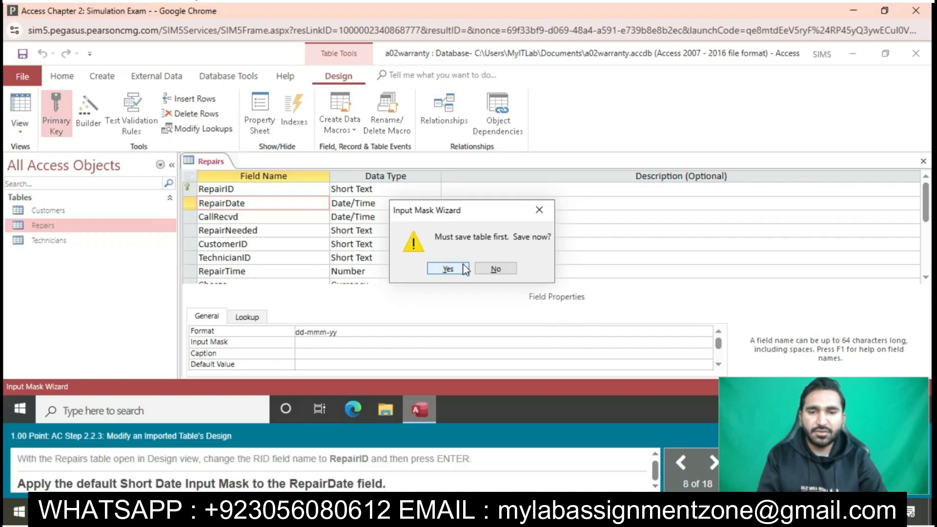
{"action": "left_click", "coordinate": [448, 268]}
{"action": "left_click", "coordinate": [381, 232]}
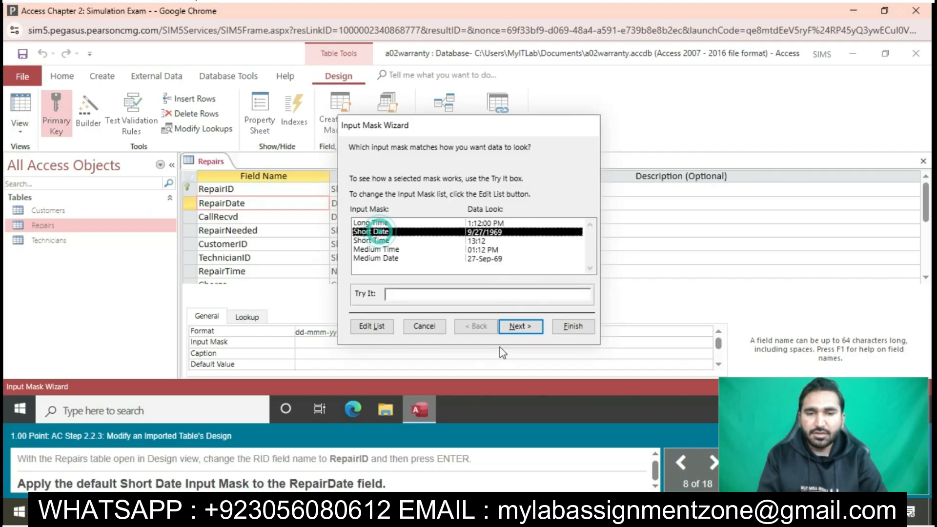
{"action": "left_click", "coordinate": [520, 326]}
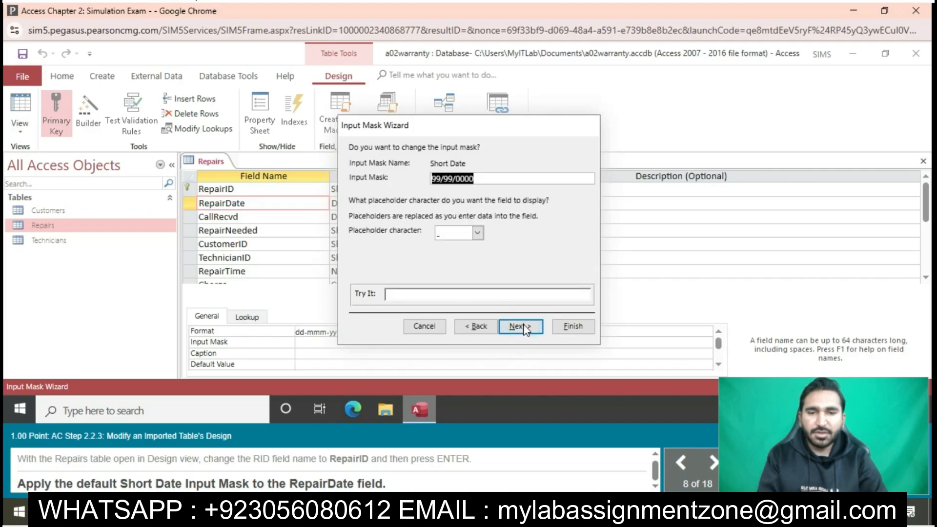
{"action": "left_click", "coordinate": [522, 327]}
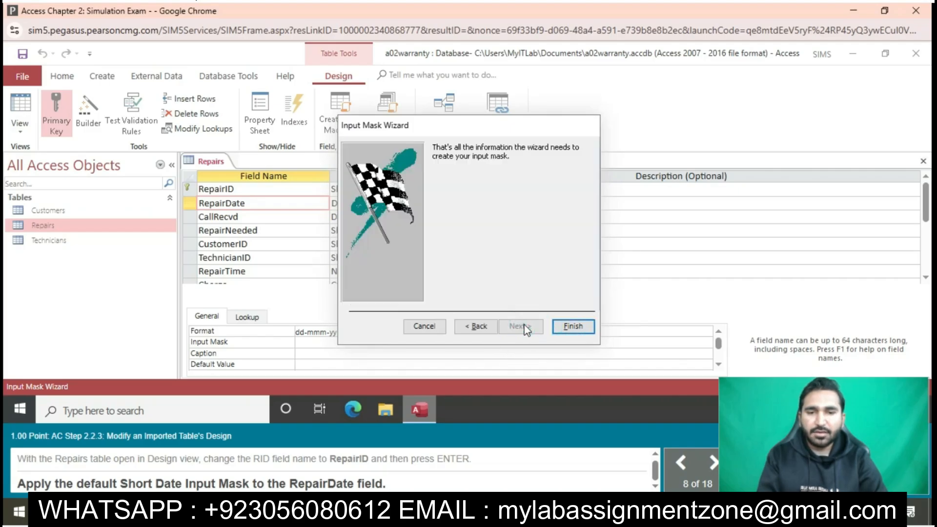
{"action": "left_click", "coordinate": [562, 328]}
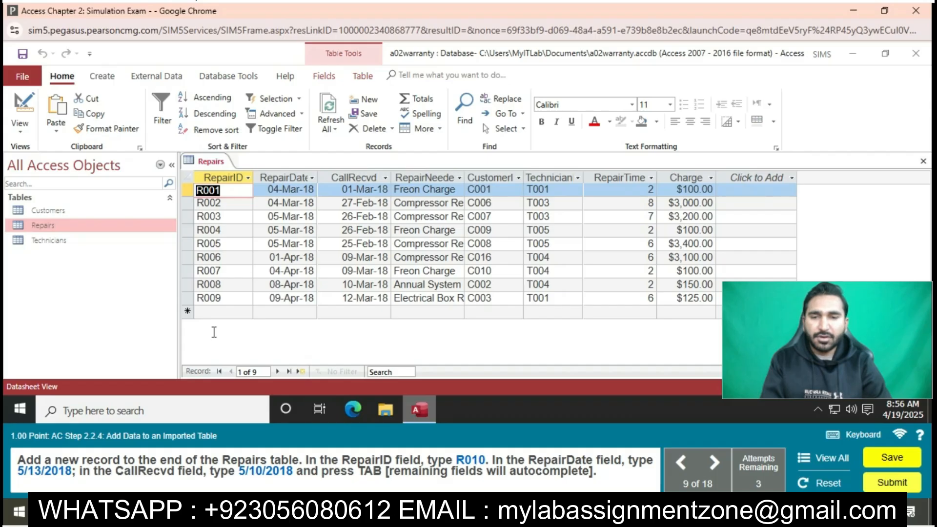
Add a new record at the end of the Repairs table with RepairID R010 and RepairDate 5/13/2018.
{"action": "left_click", "coordinate": [208, 312]}
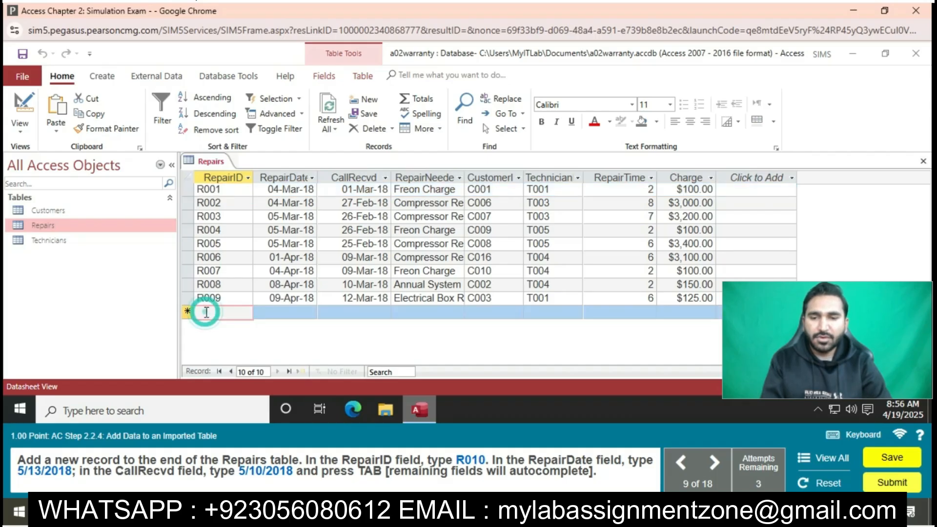
{"action": "type", "text": "R010"}
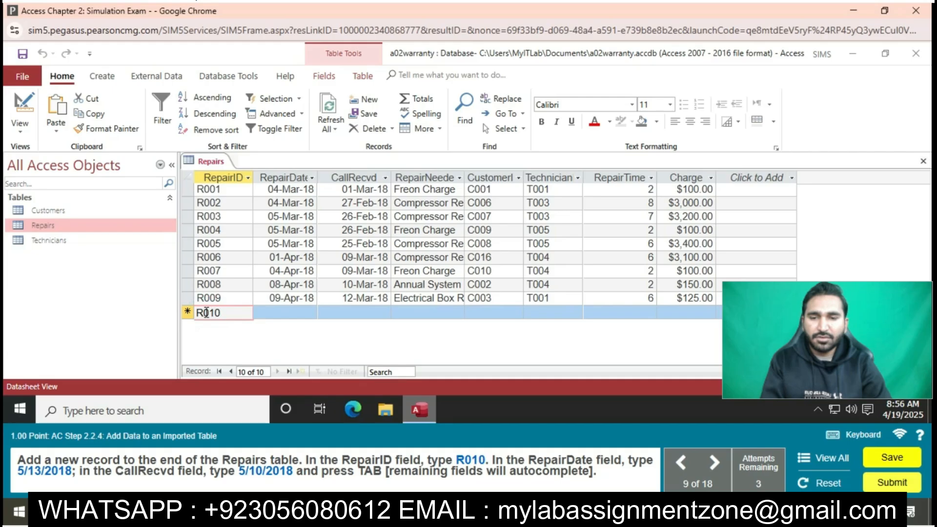
{"action": "key", "text": "Tab"}
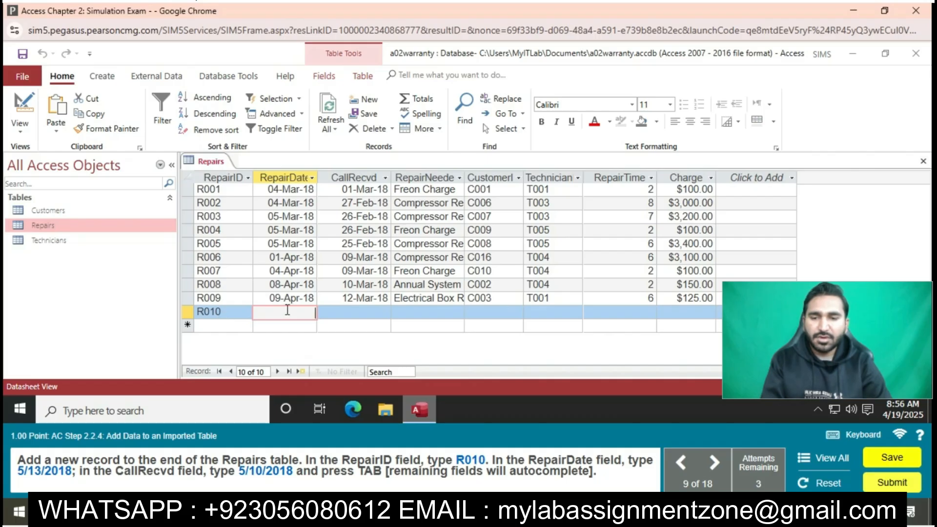
{"action": "type", "text": "5"}
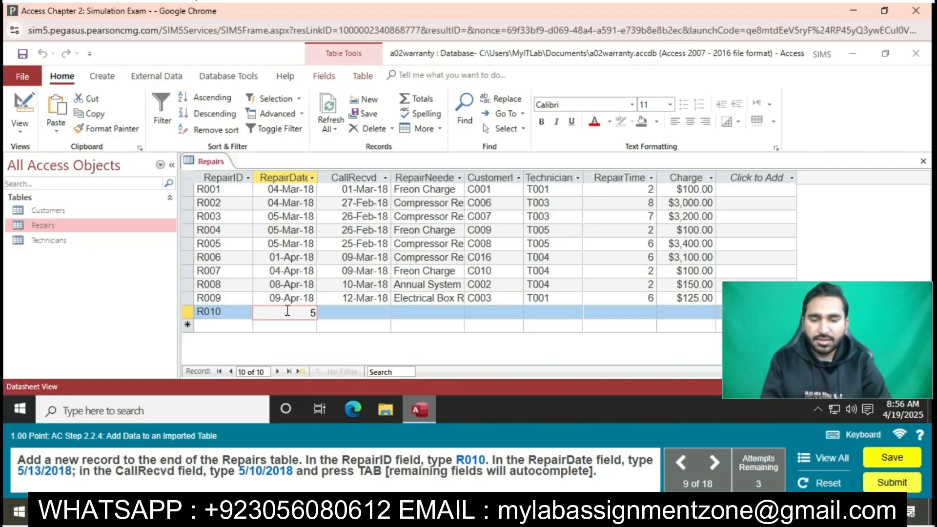
{"action": "type", "text": "/"}
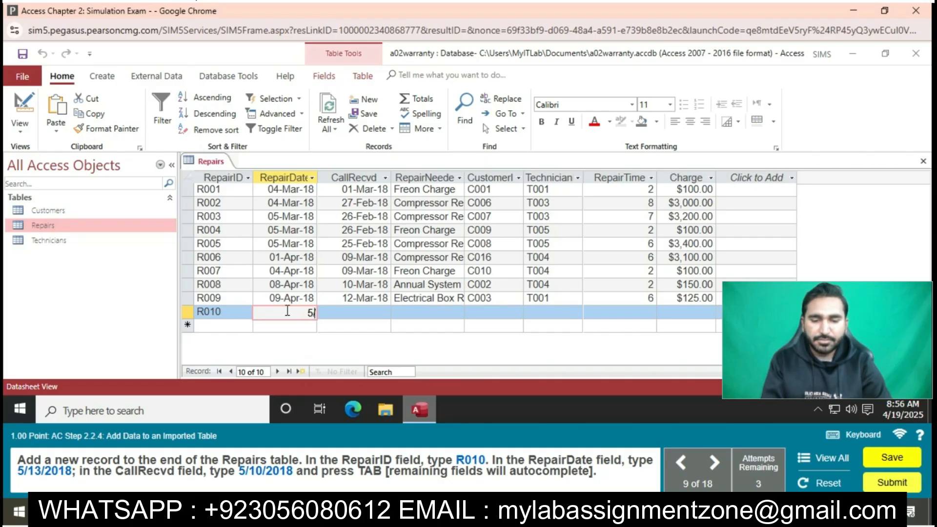
{"action": "type", "text": "13/2018"}
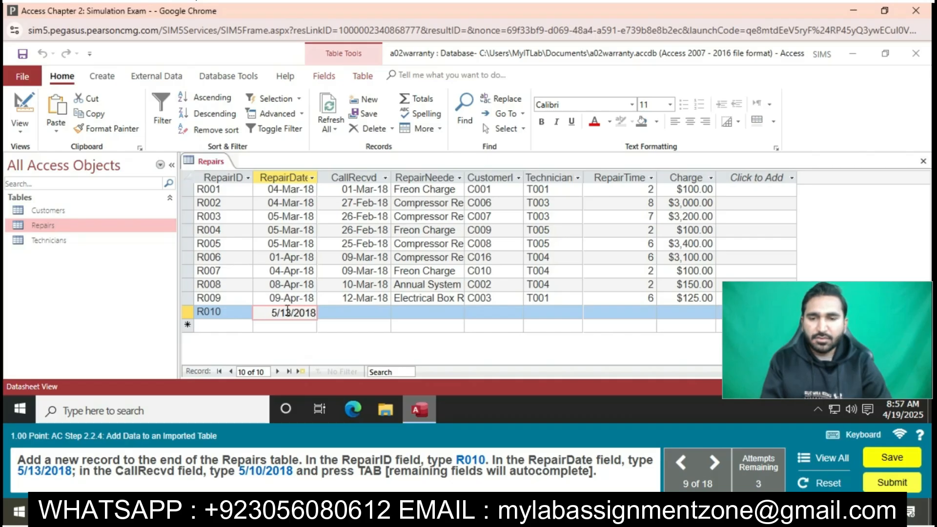
Enter 5/10/2018 as the CallRecvd date of record R010 and move on to the following field.
{"action": "left_click", "coordinate": [334, 313]}
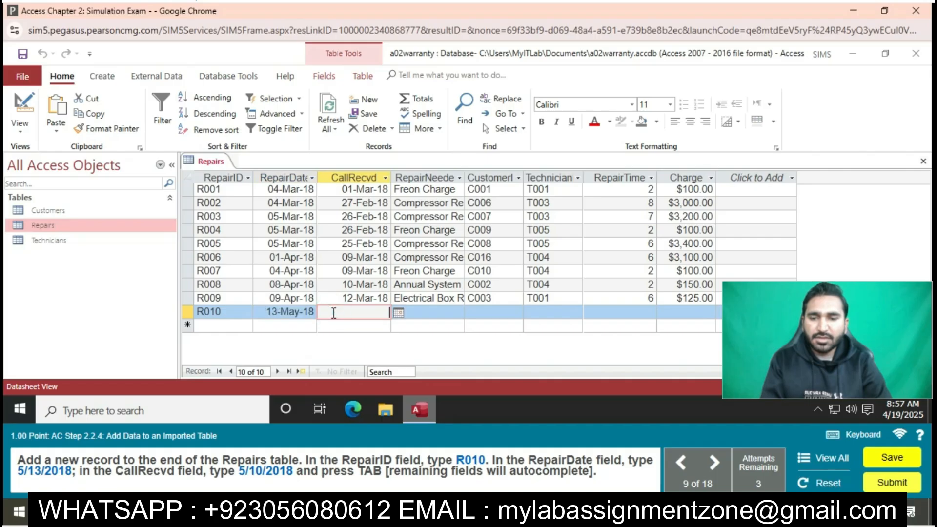
{"action": "type", "text": "5/10/2017"}
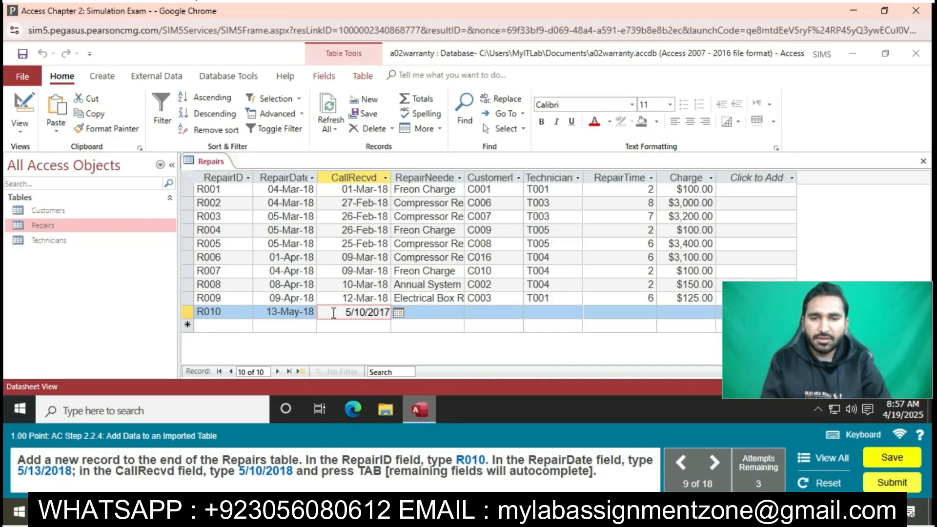
{"action": "key", "text": "BackSpace"}
{"action": "type", "text": "8"}
{"action": "key", "text": "Tab"}
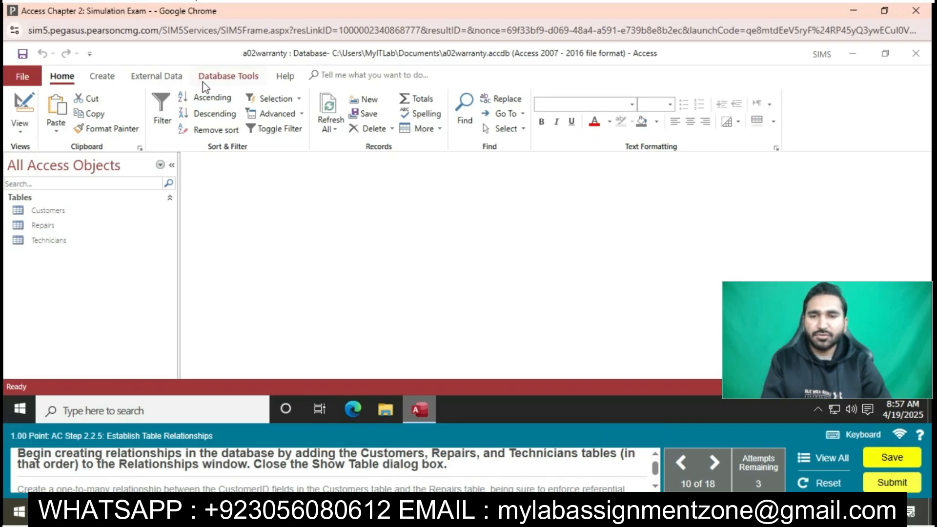
Open the Relationships window, add the Customers, Repairs and Technicians tables in that order, and close the Show Table dialog.
{"action": "left_click", "coordinate": [103, 77]}
{"action": "left_click", "coordinate": [158, 78]}
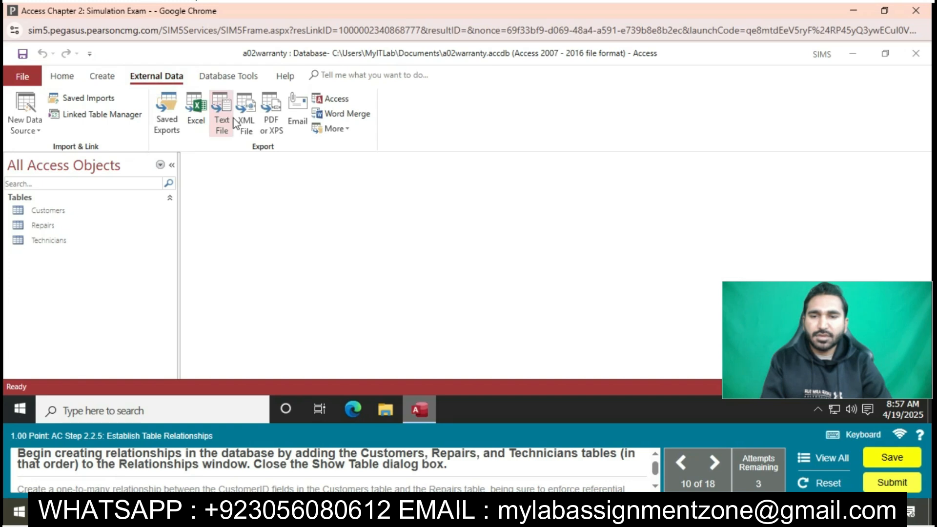
{"action": "left_click", "coordinate": [212, 77]}
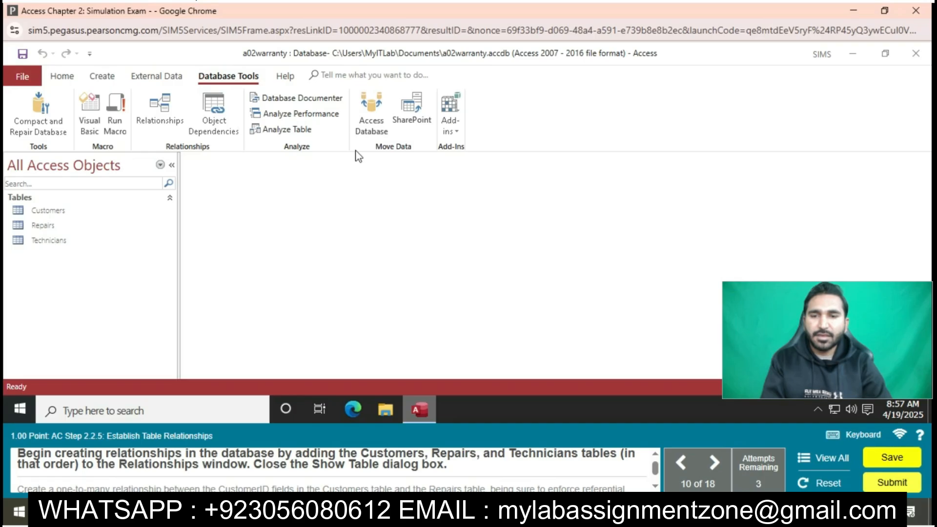
{"action": "left_click", "coordinate": [152, 104]}
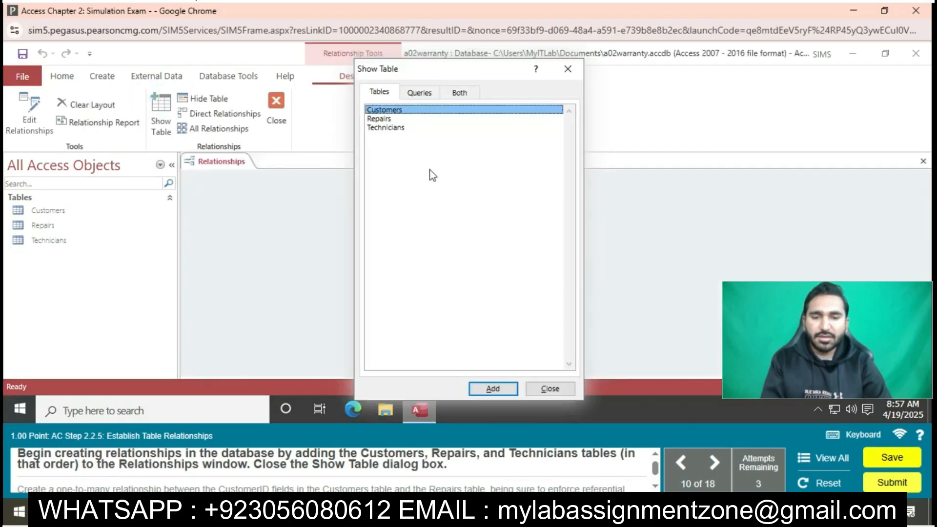
{"action": "left_click", "coordinate": [491, 388]}
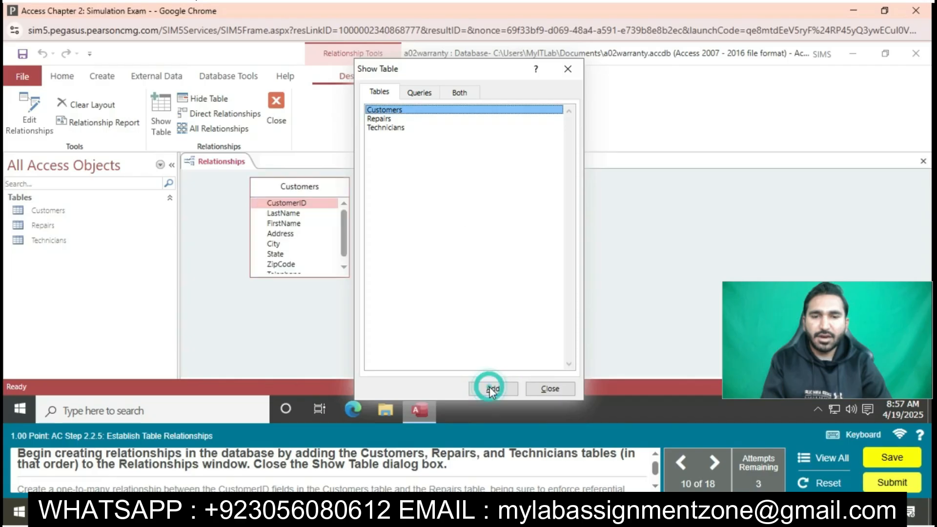
{"action": "left_click", "coordinate": [388, 119]}
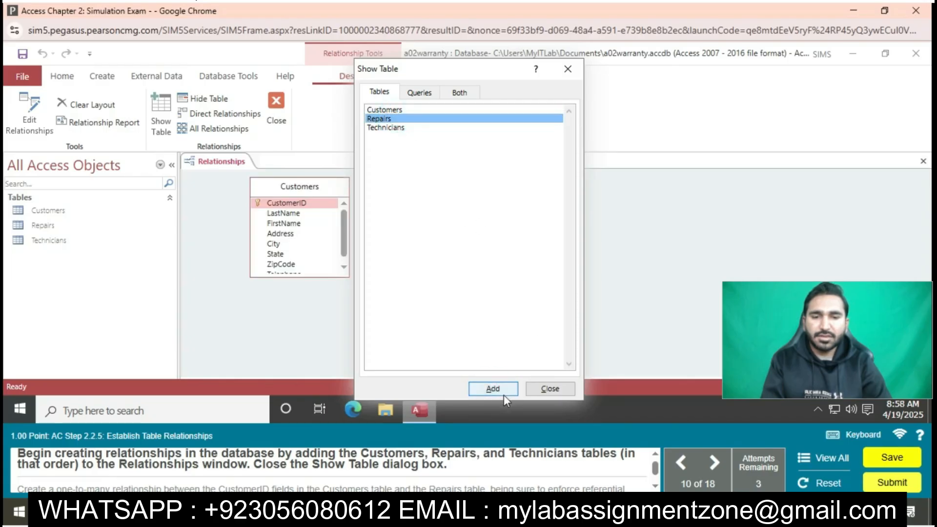
{"action": "left_click", "coordinate": [504, 393]}
{"action": "left_click", "coordinate": [414, 128]}
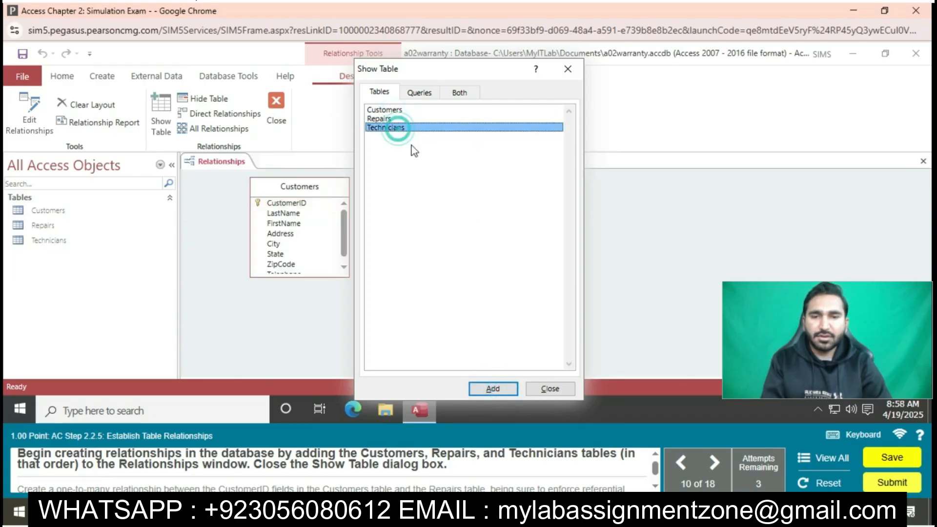
{"action": "left_click", "coordinate": [485, 388]}
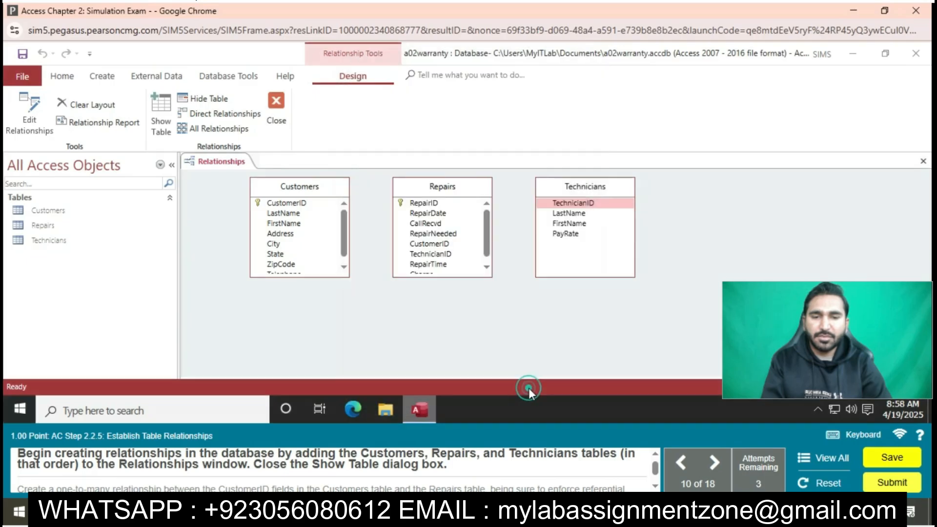
{"action": "left_click", "coordinate": [550, 389]}
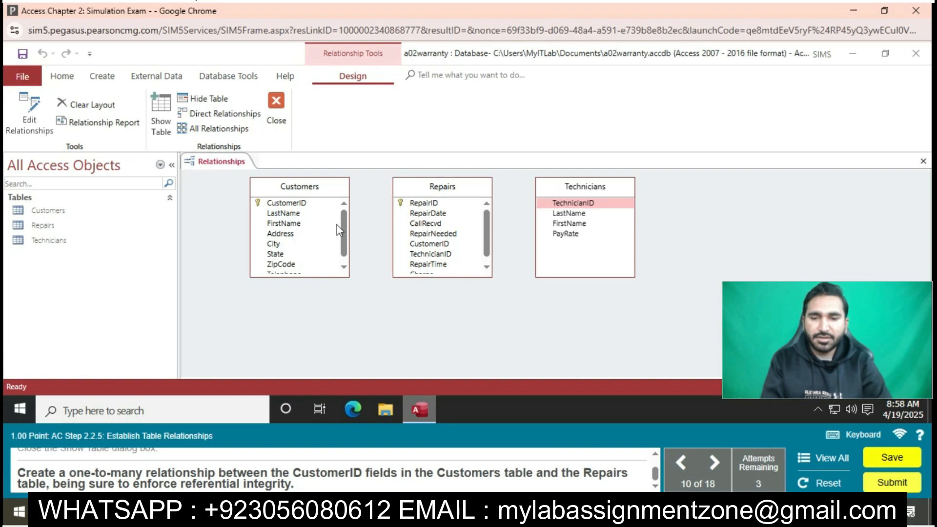
Create a one-to-many relationship from CustomerID in the Customers table to CustomerID in the Repairs table, enforcing referential integrity.
{"action": "left_click_drag", "start_coordinate": [312, 202], "coordinate": [430, 238]}
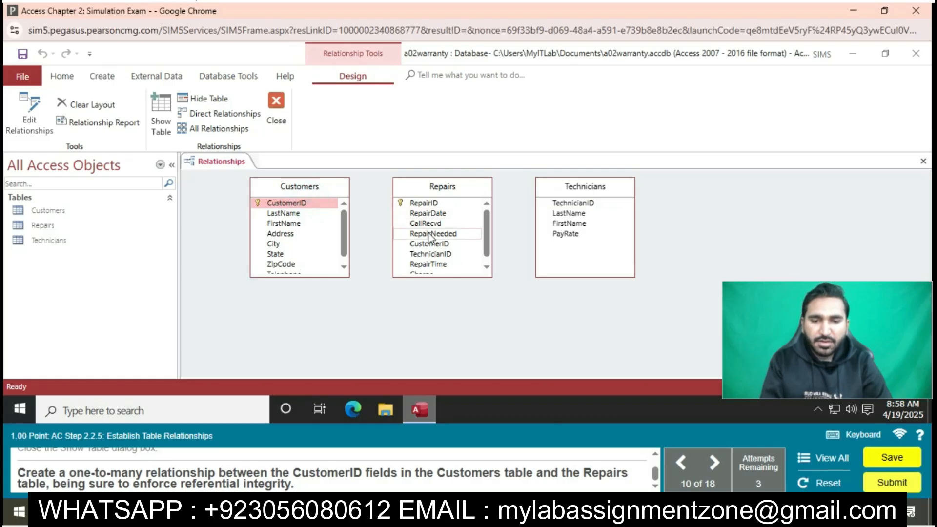
{"action": "left_click_drag", "start_coordinate": [429, 238], "coordinate": [428, 245]}
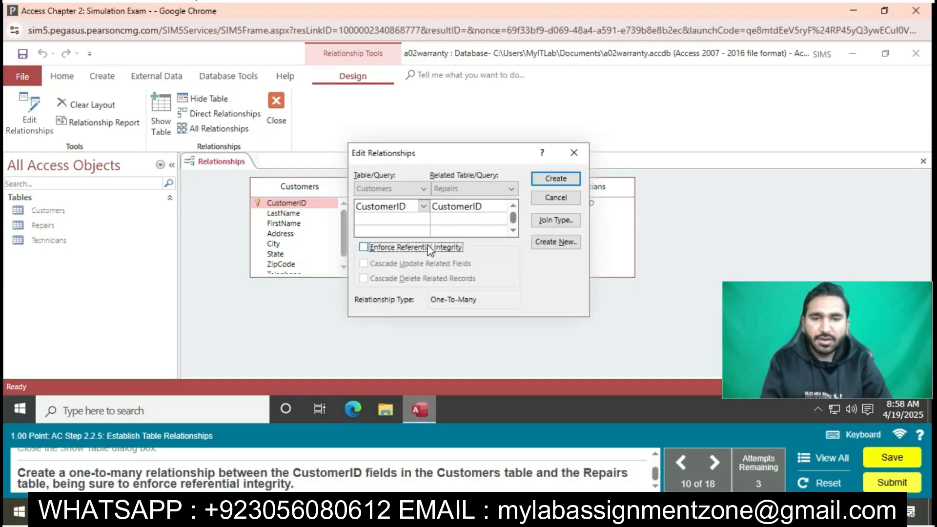
{"action": "left_click", "coordinate": [364, 247]}
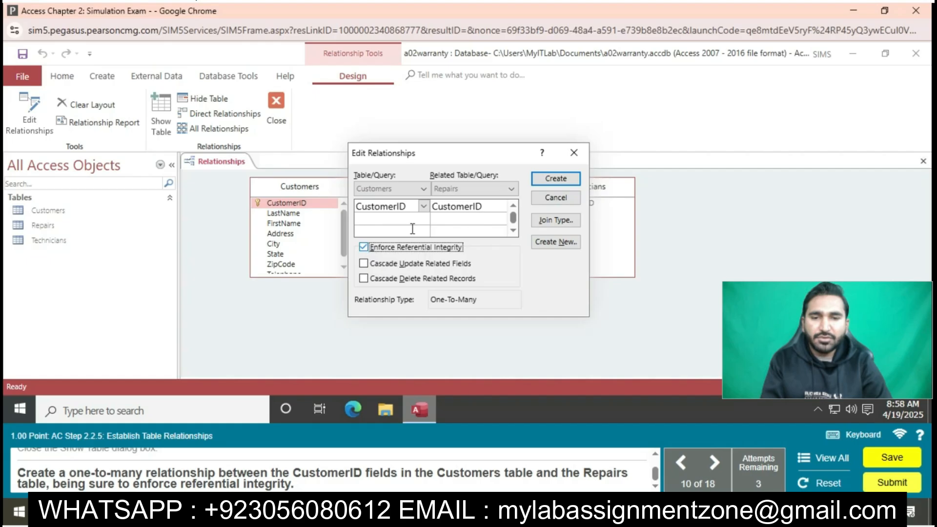
{"action": "left_click", "coordinate": [551, 178]}
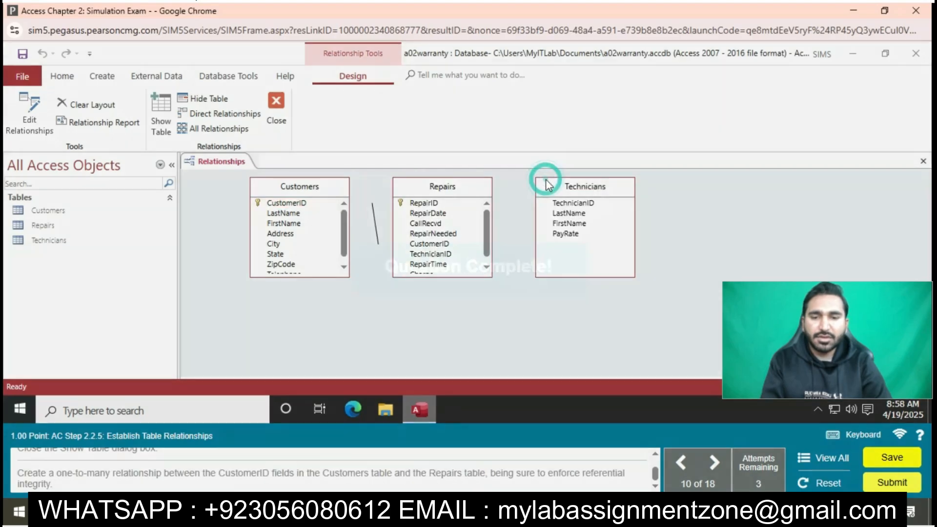